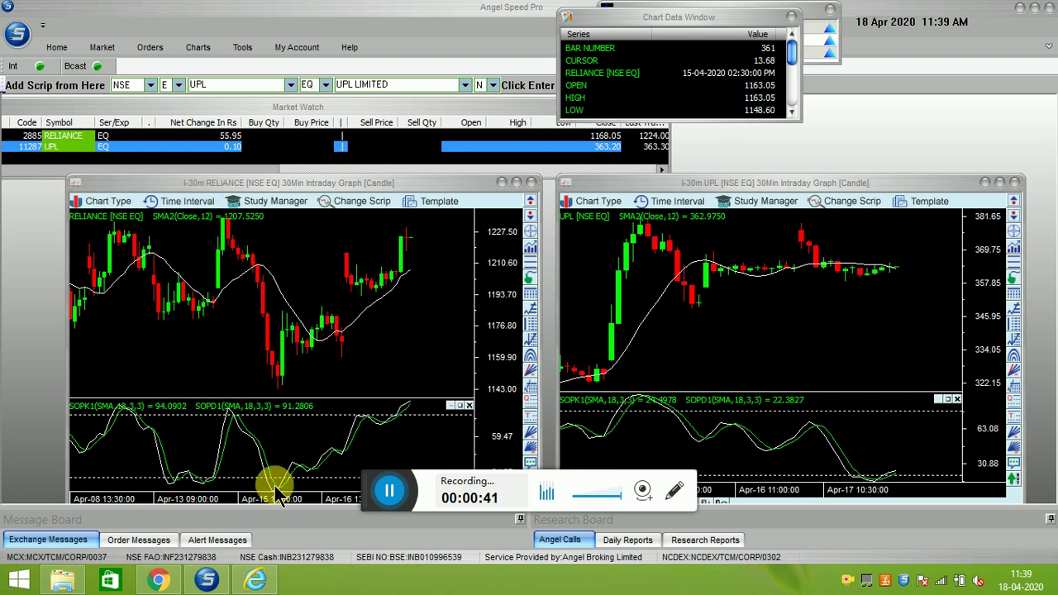
- Place a horizontal line near 1207 on the RELIANCE 30-minute chart in Angel Speed Pro
{"action": "left_click", "coordinate": [530, 266]}
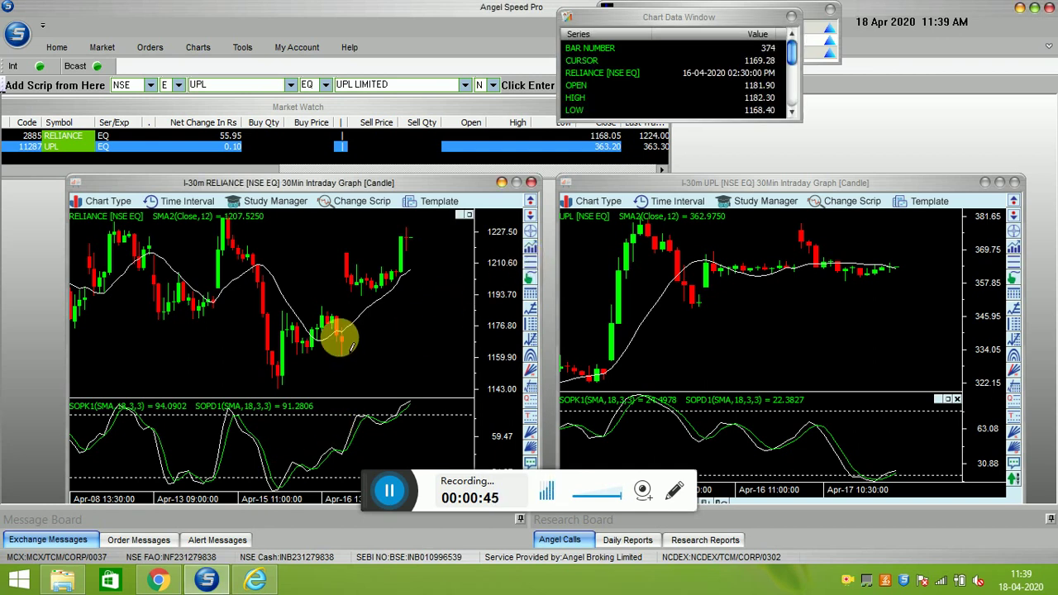
{"action": "left_click", "coordinate": [347, 282]}
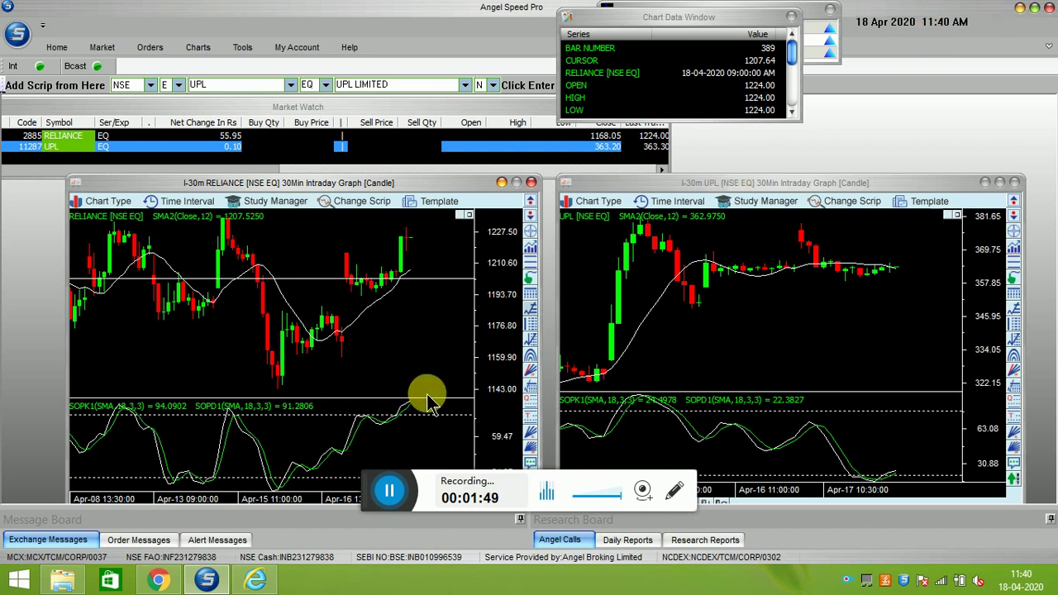
- Bring up the Chartink Reliance tab in Chrome and scroll up to the drawing toolbar
{"action": "mouse_move", "coordinate": [155, 584]}
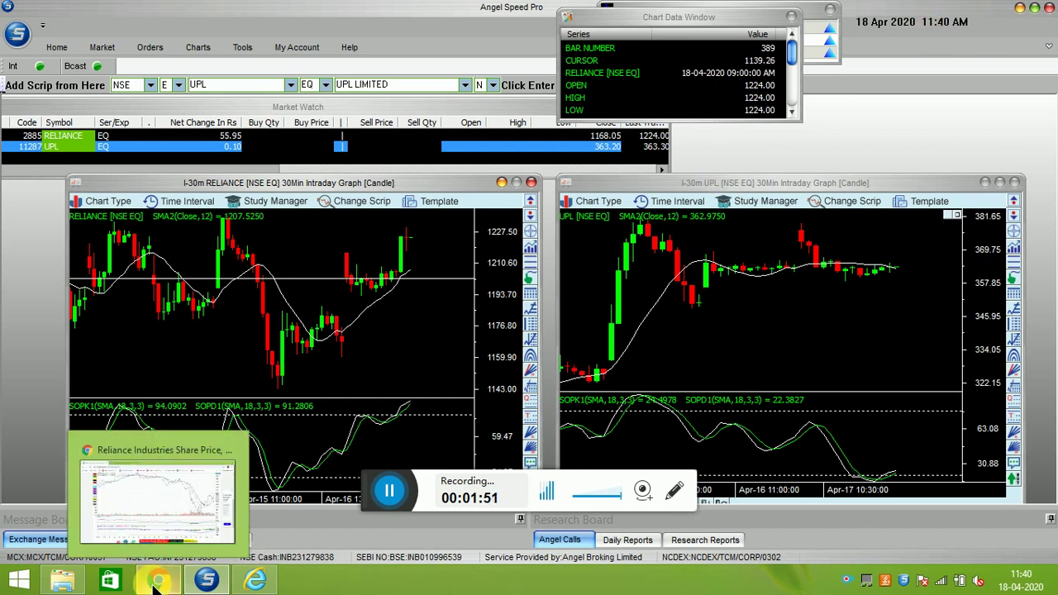
{"action": "left_click", "coordinate": [157, 491]}
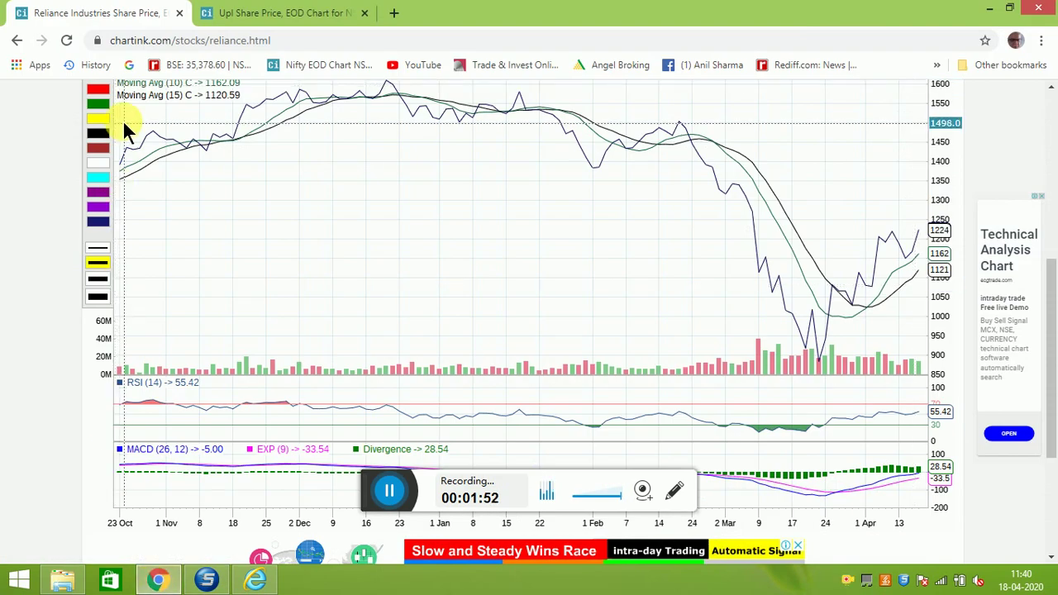
{"action": "scroll", "coordinate": [1051, 91], "scroll_direction": "up", "scroll_amount": 3}
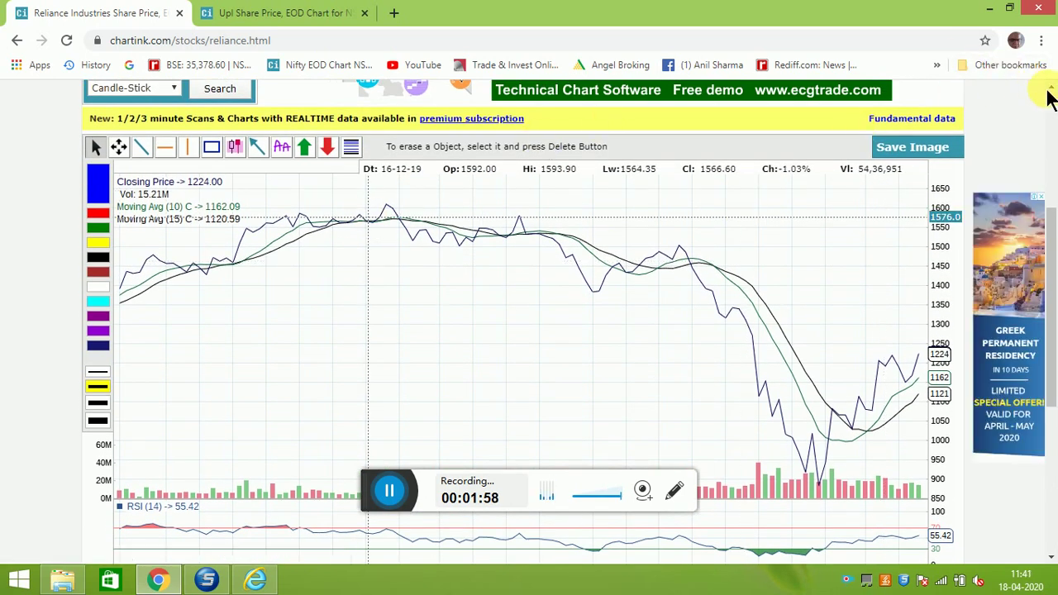
{"action": "scroll", "coordinate": [1050, 95], "scroll_direction": "up", "scroll_amount": 2}
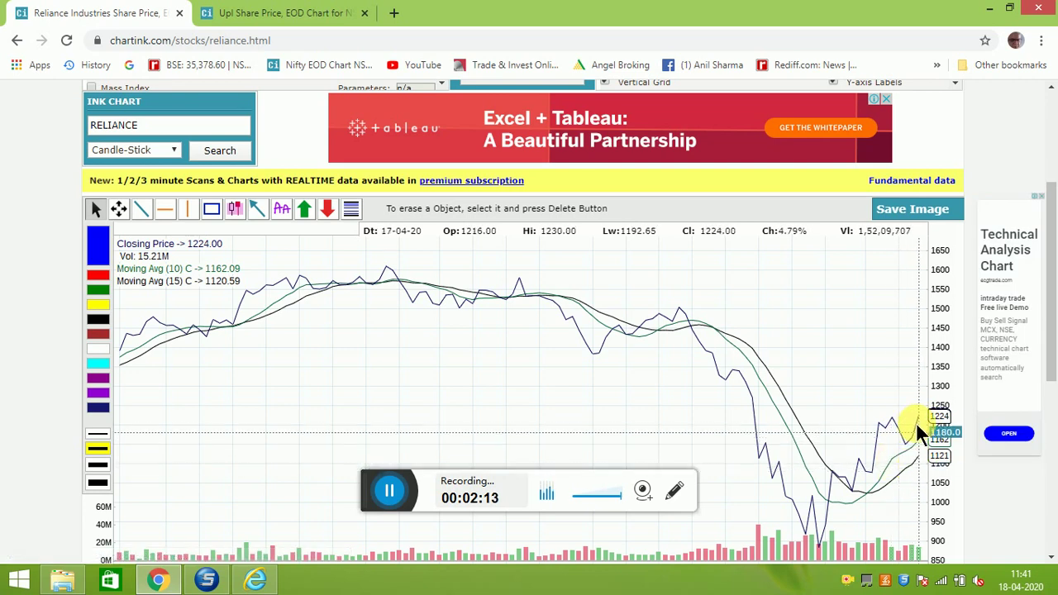
- Draw a green box around the latest Reliance price values
{"action": "left_click", "coordinate": [212, 208]}
{"action": "left_click", "coordinate": [97, 289]}
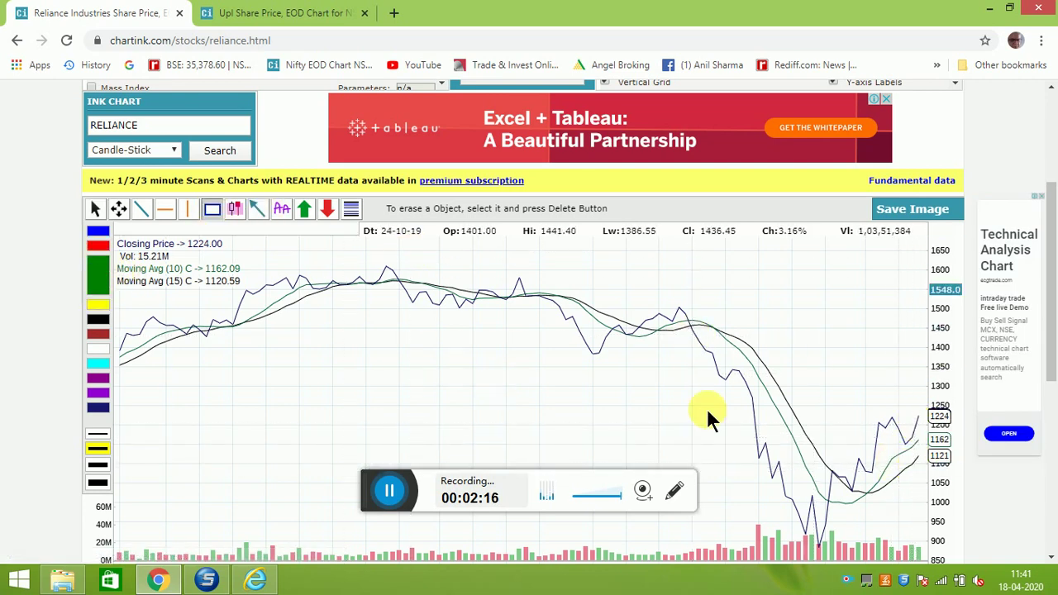
{"action": "left_click", "coordinate": [910, 488]}
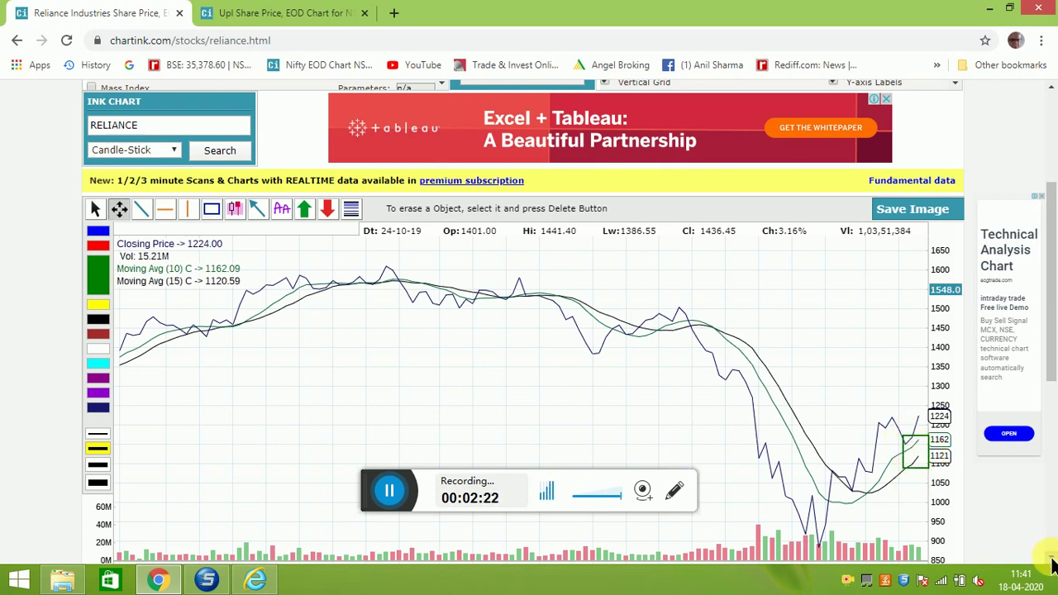
{"action": "scroll", "coordinate": [1051, 564], "scroll_direction": "down", "scroll_amount": 1}
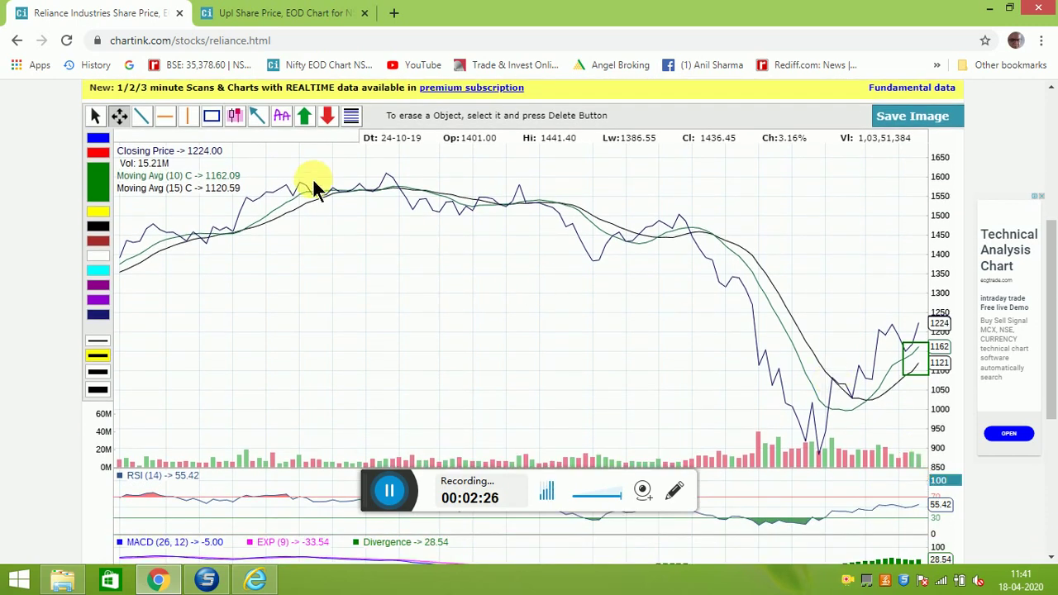
- Draw a red arrow pointing at the latest volume bars
{"action": "left_click", "coordinate": [257, 116]}
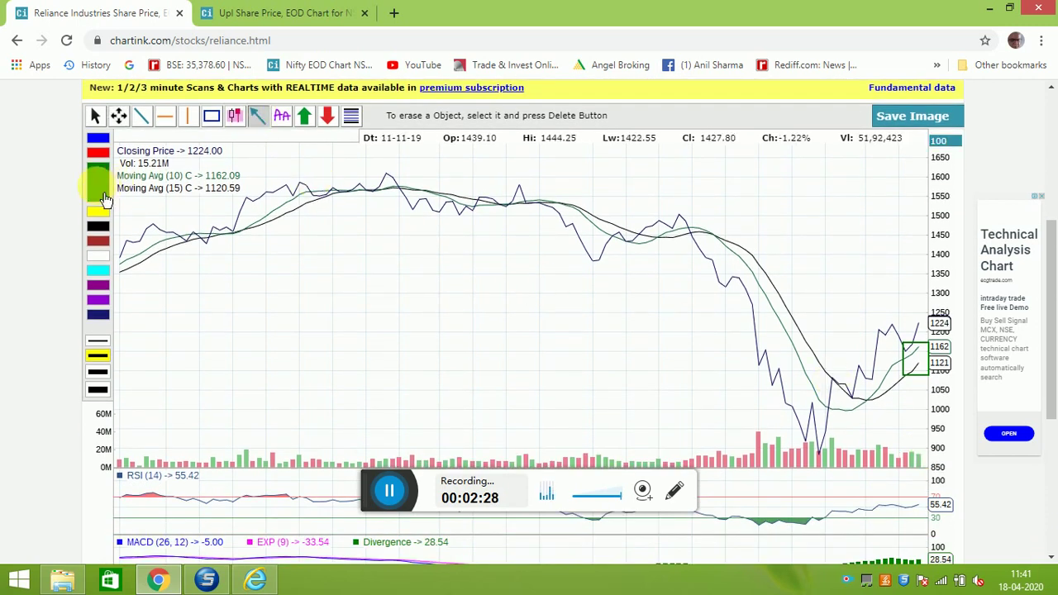
{"action": "left_click", "coordinate": [97, 154]}
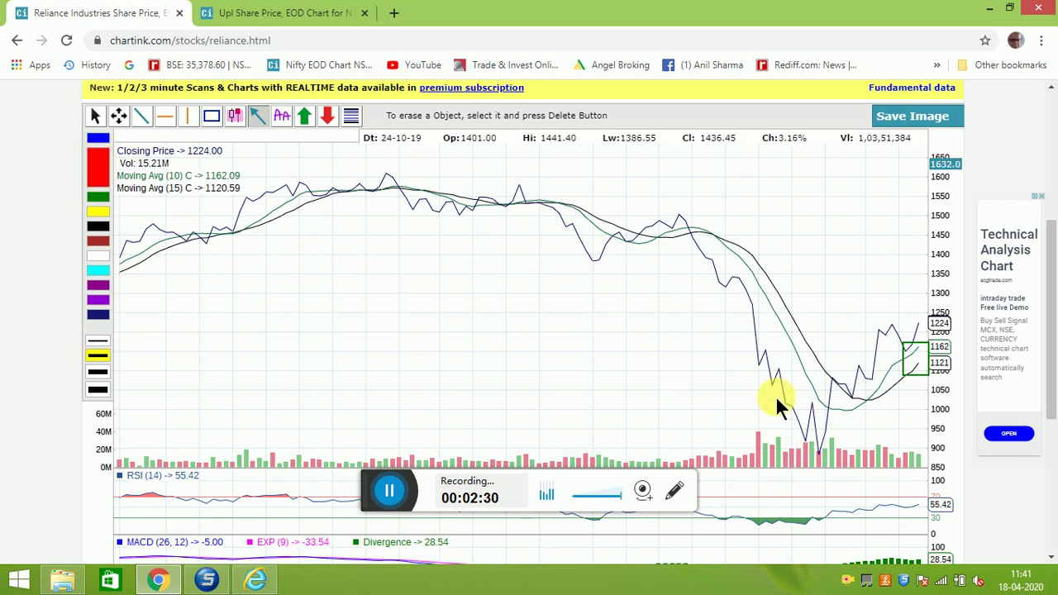
{"action": "left_click_drag", "start_coordinate": [899, 449], "coordinate": [923, 454]}
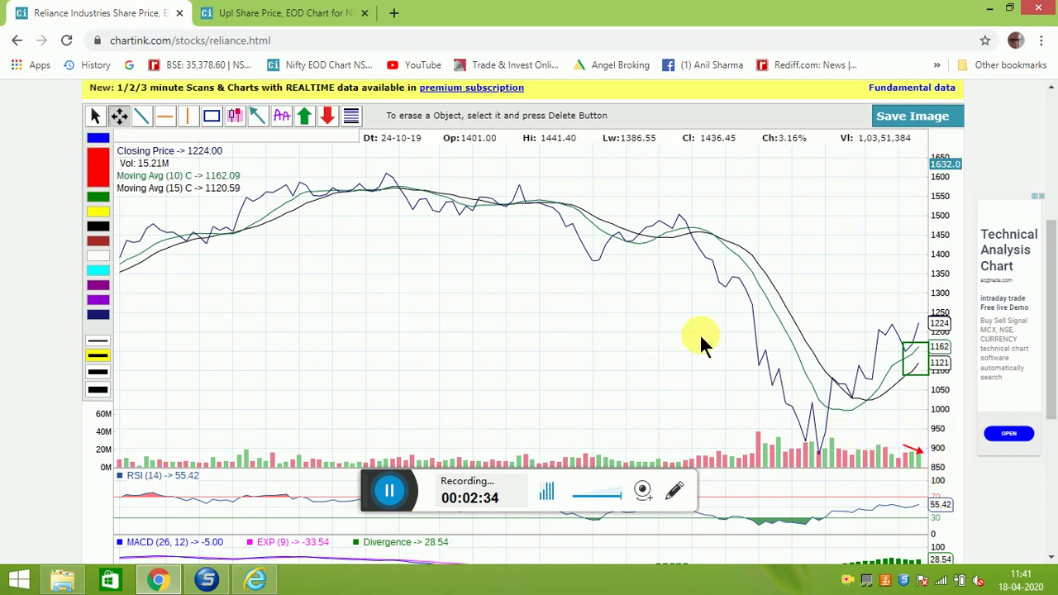
- Draw green boxes around the latest RSI and MACD readings
{"action": "left_click", "coordinate": [208, 116]}
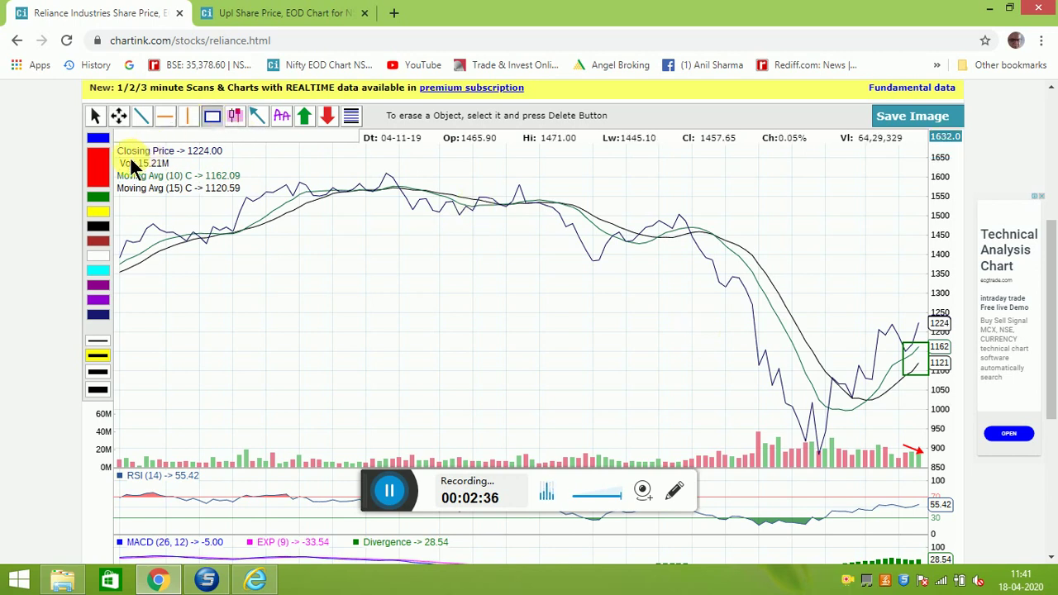
{"action": "left_click", "coordinate": [100, 197]}
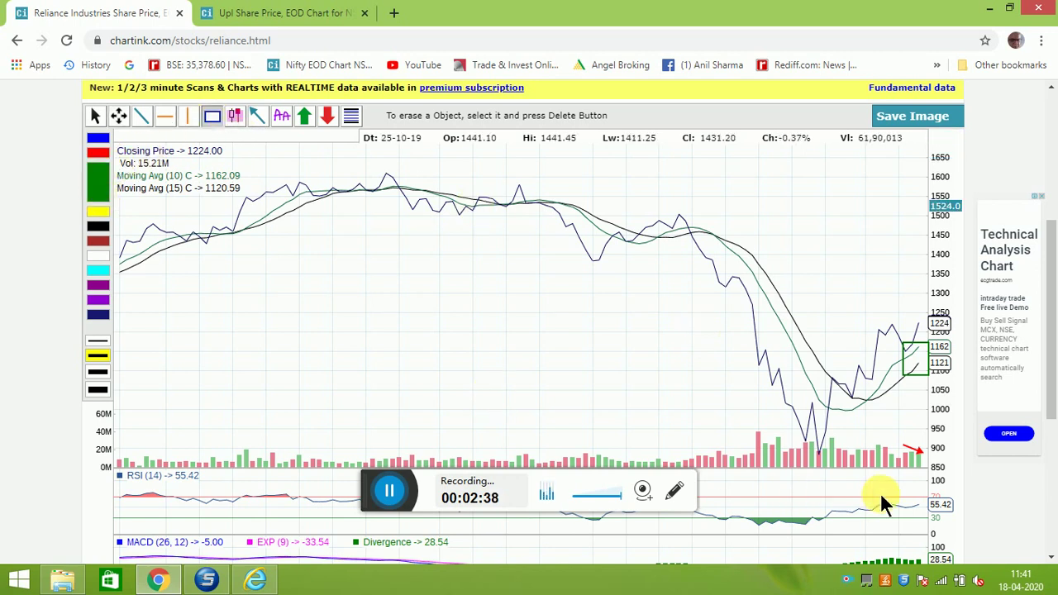
{"action": "mouse_move", "coordinate": [903, 494]}
{"action": "left_mouse_down"}
{"action": "mouse_move", "coordinate": [917, 495]}
{"action": "mouse_move", "coordinate": [924, 525]}
{"action": "left_mouse_up"}
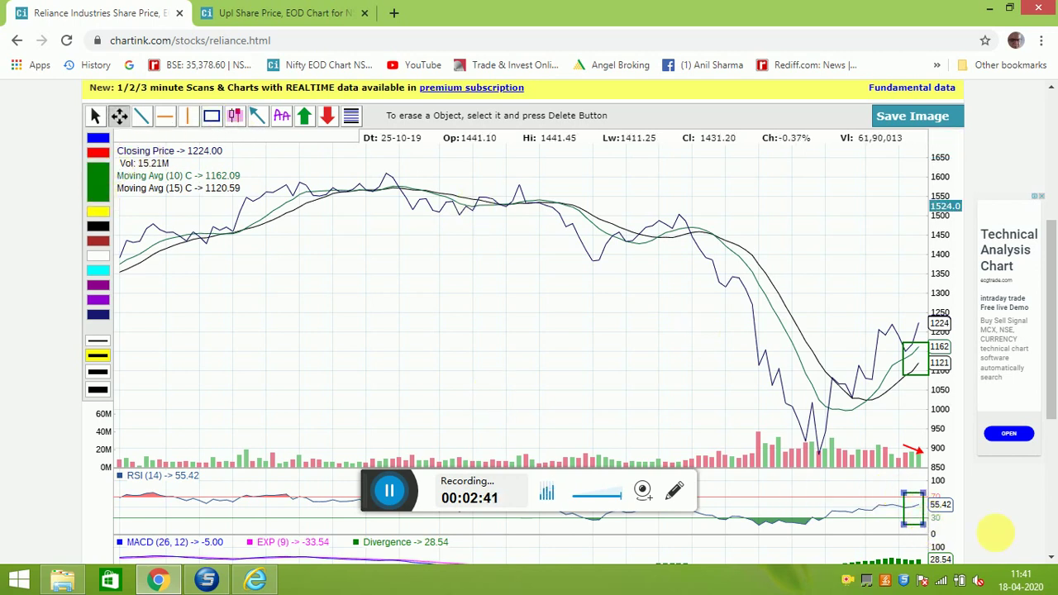
{"action": "left_click", "coordinate": [863, 487]}
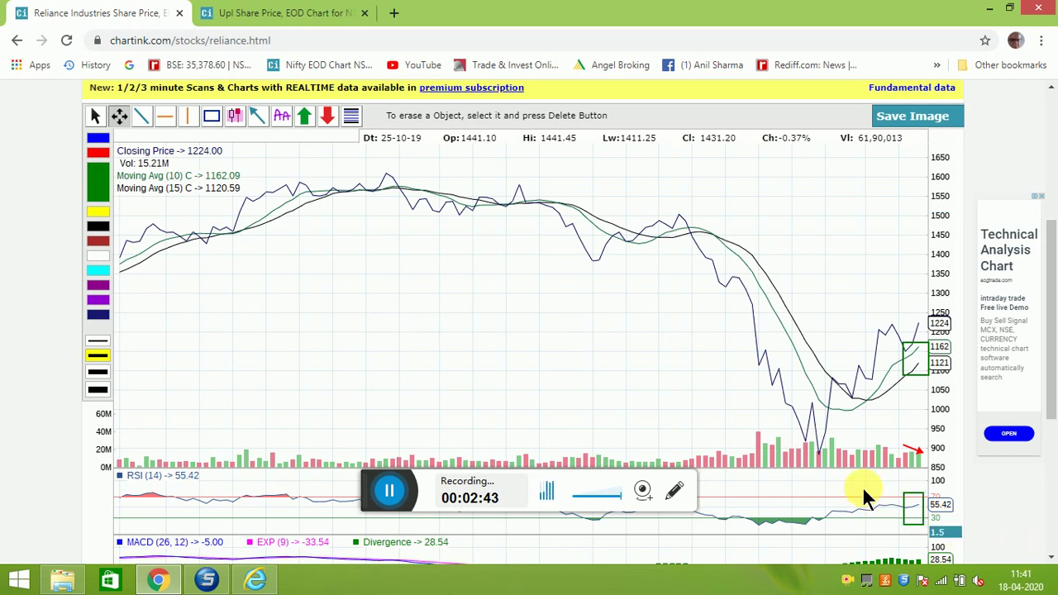
{"action": "left_click", "coordinate": [1049, 555]}
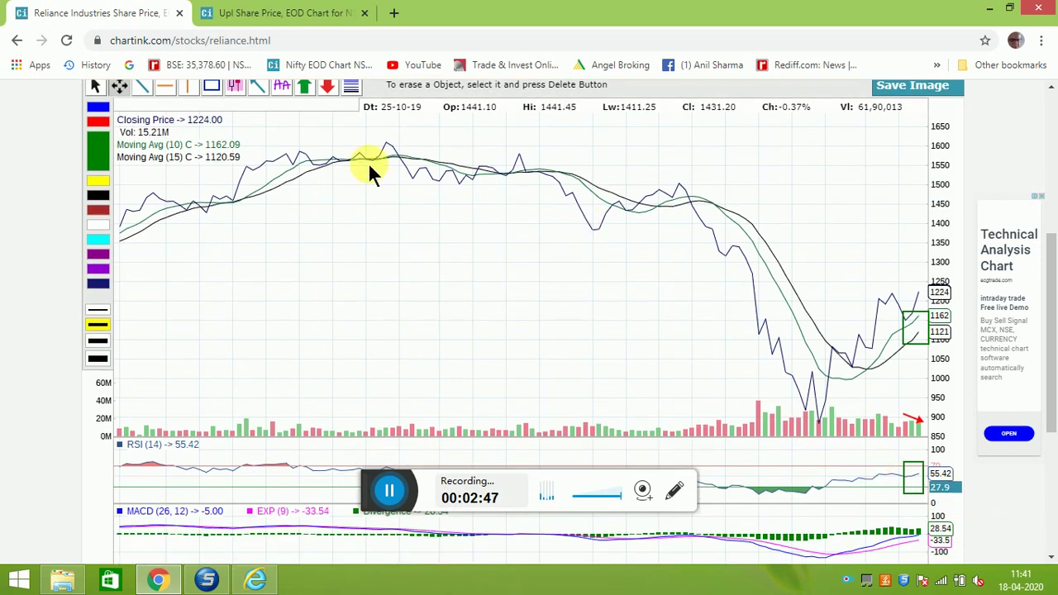
{"action": "left_click", "coordinate": [208, 85]}
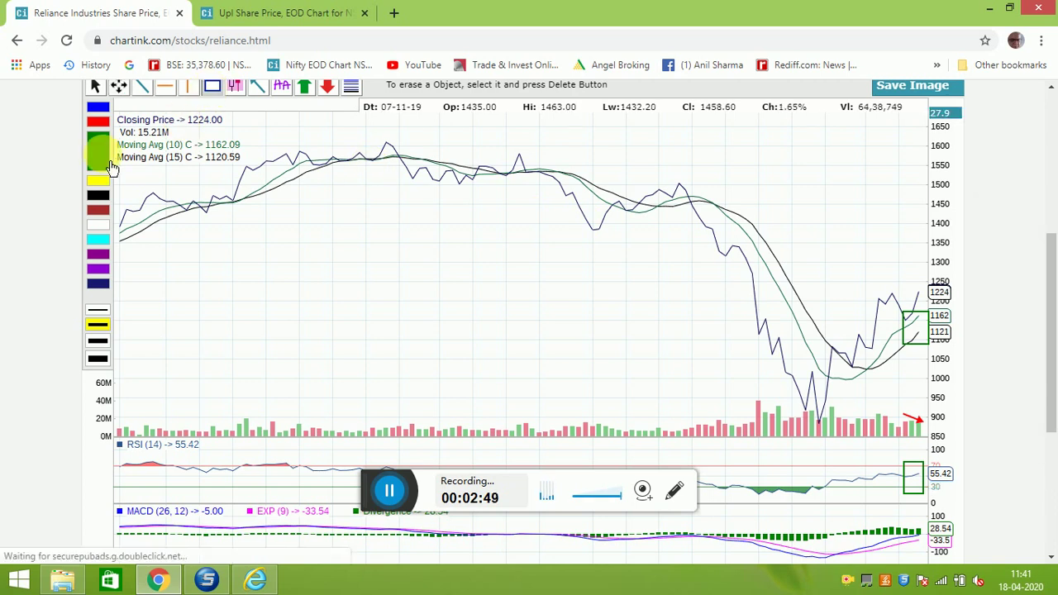
{"action": "left_click_drag", "start_coordinate": [906, 519], "coordinate": [923, 558]}
{"action": "left_click", "coordinate": [859, 516]}
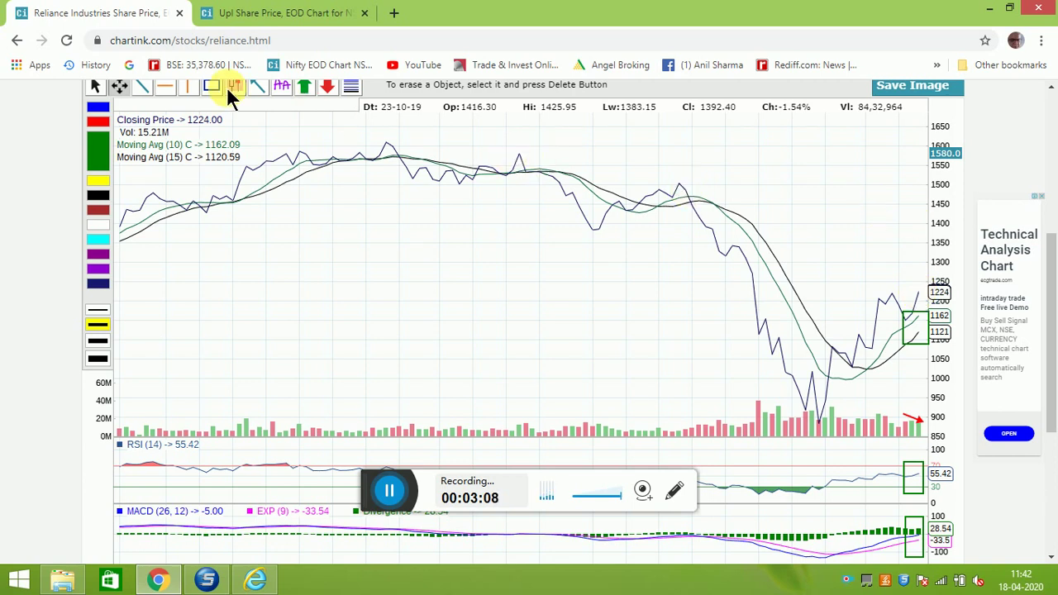
- Mark the 1500 level on the Reliance chart with a green horizontal line
{"action": "left_click", "coordinate": [163, 83]}
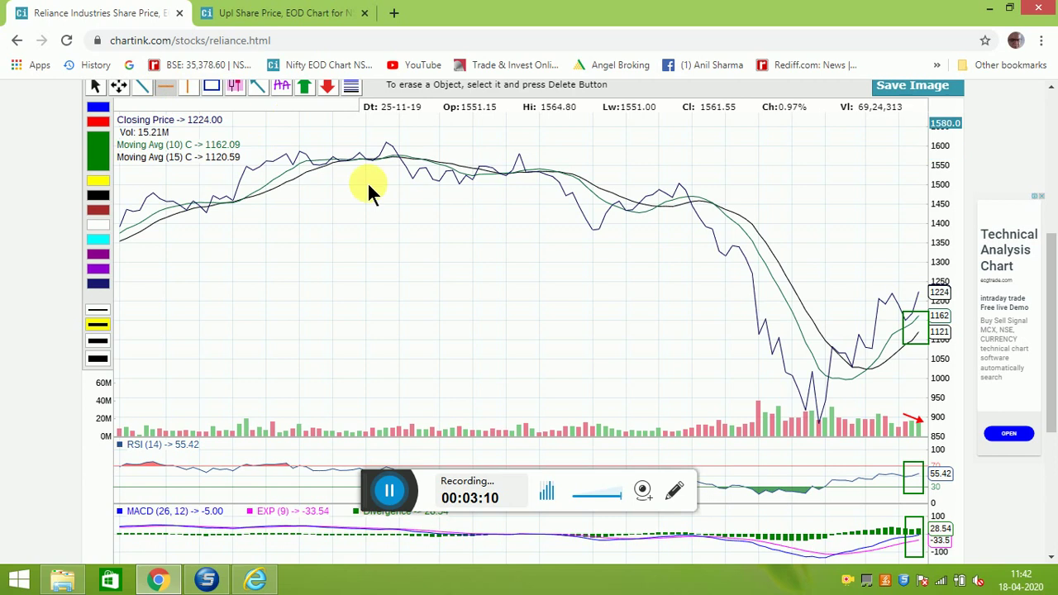
{"action": "left_click", "coordinate": [457, 182]}
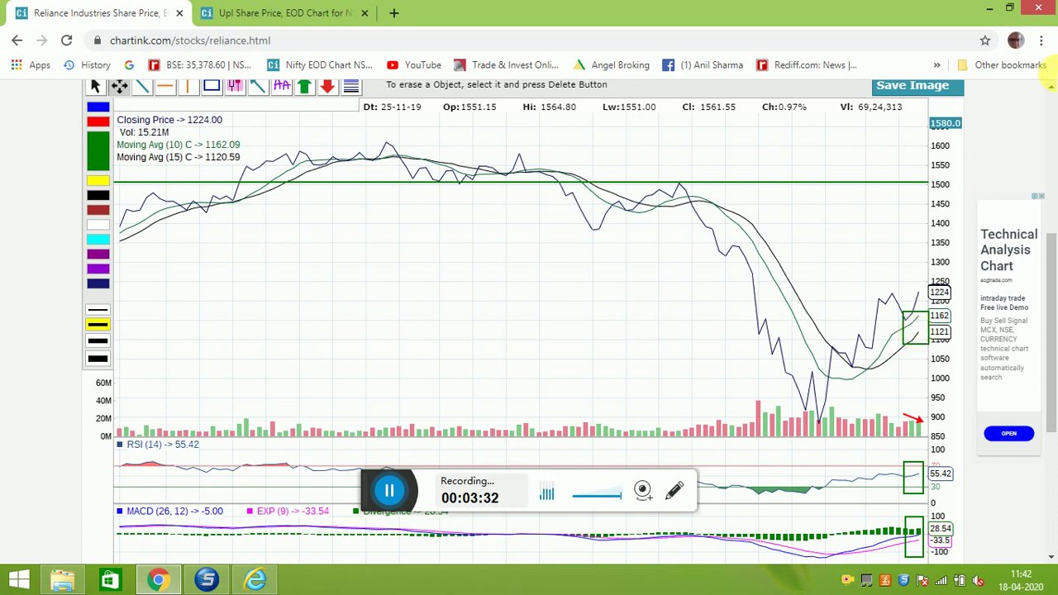
{"action": "left_click", "coordinate": [1050, 89]}
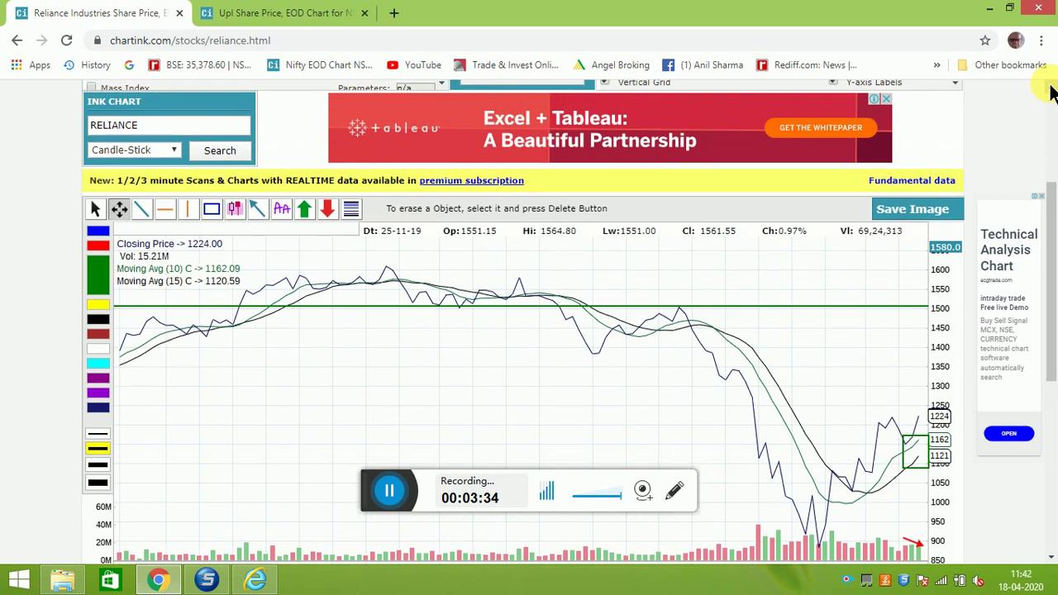
- Switch the Reliance chart type to CandleStick and update the chart
{"action": "scroll", "coordinate": [1050, 92], "scroll_direction": "up", "scroll_amount": 1}
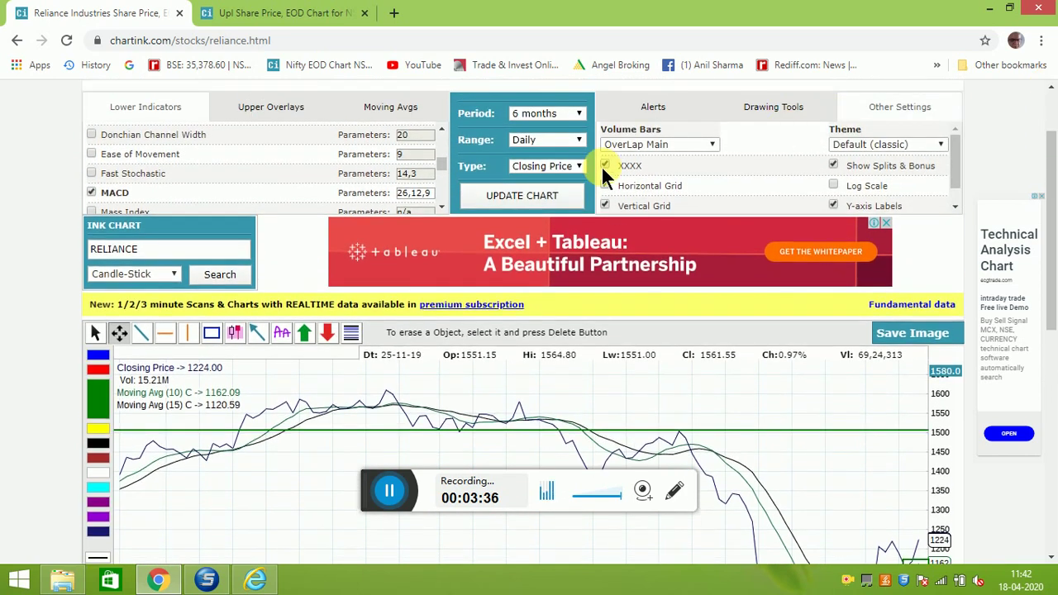
{"action": "left_click", "coordinate": [580, 167]}
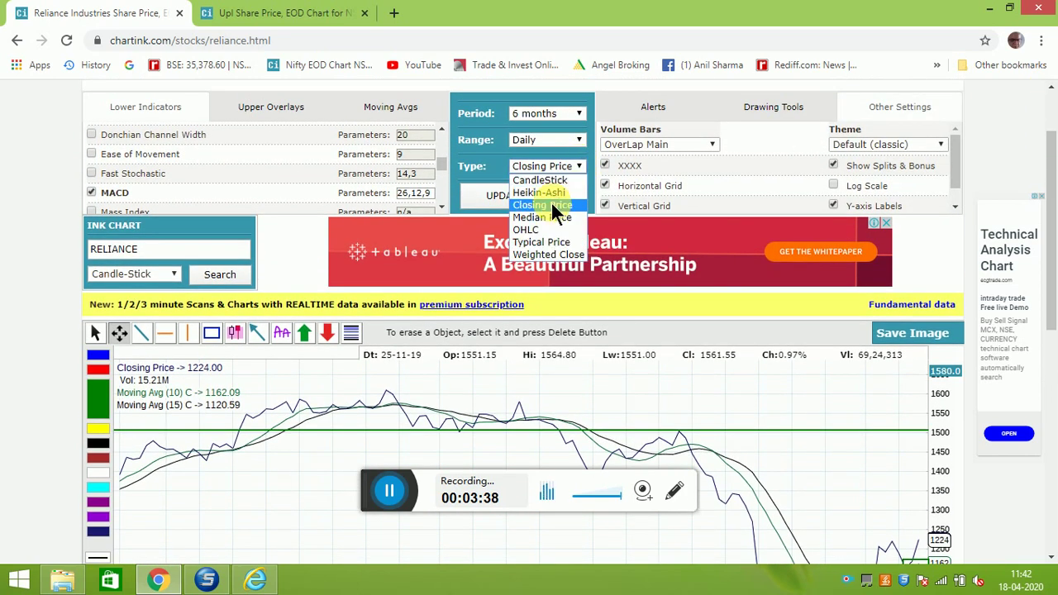
{"action": "left_click", "coordinate": [549, 180]}
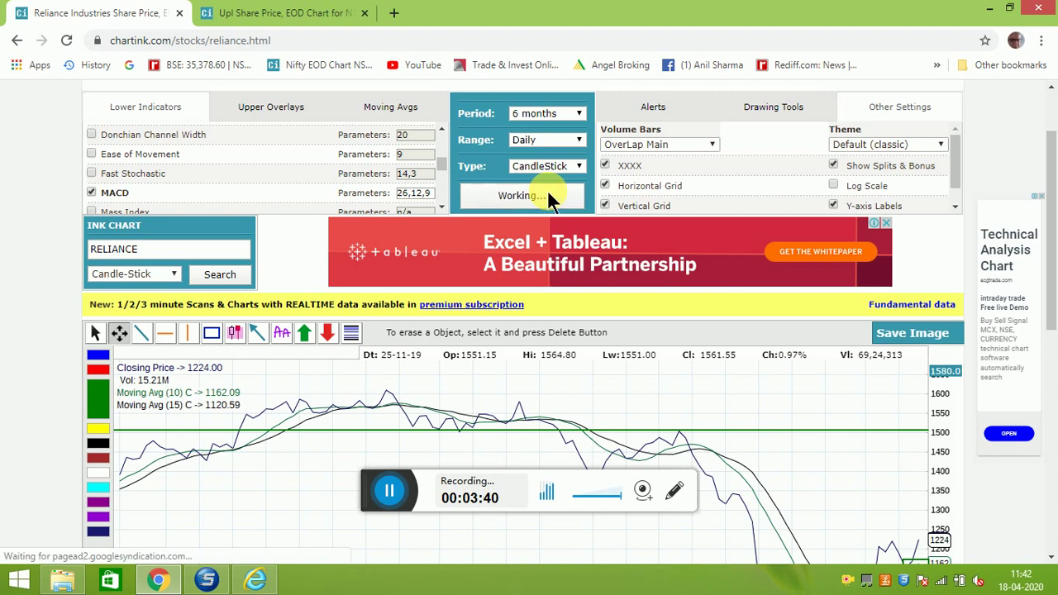
{"action": "left_click", "coordinate": [546, 195]}
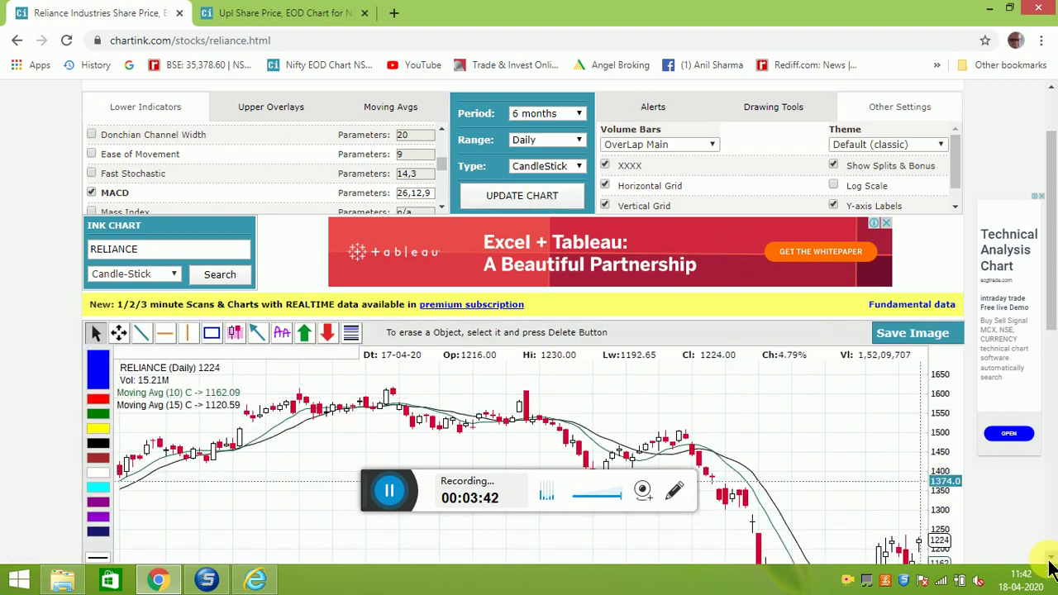
{"action": "scroll", "coordinate": [1049, 569], "scroll_direction": "down", "scroll_amount": 4}
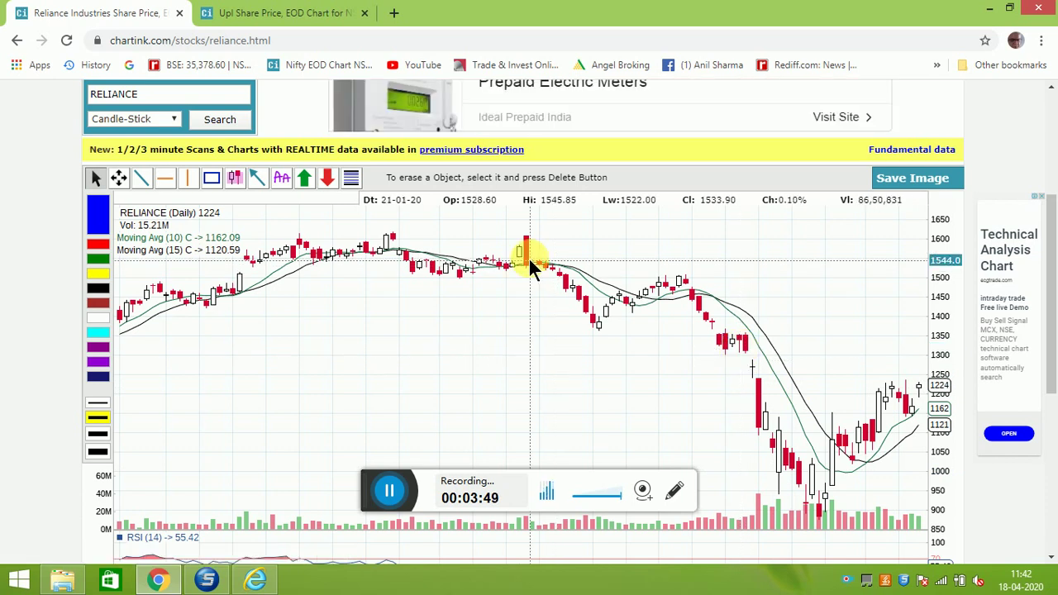
- Add a blue horizontal level line just above 1300 on the Reliance candlestick chart
{"action": "left_click", "coordinate": [161, 179]}
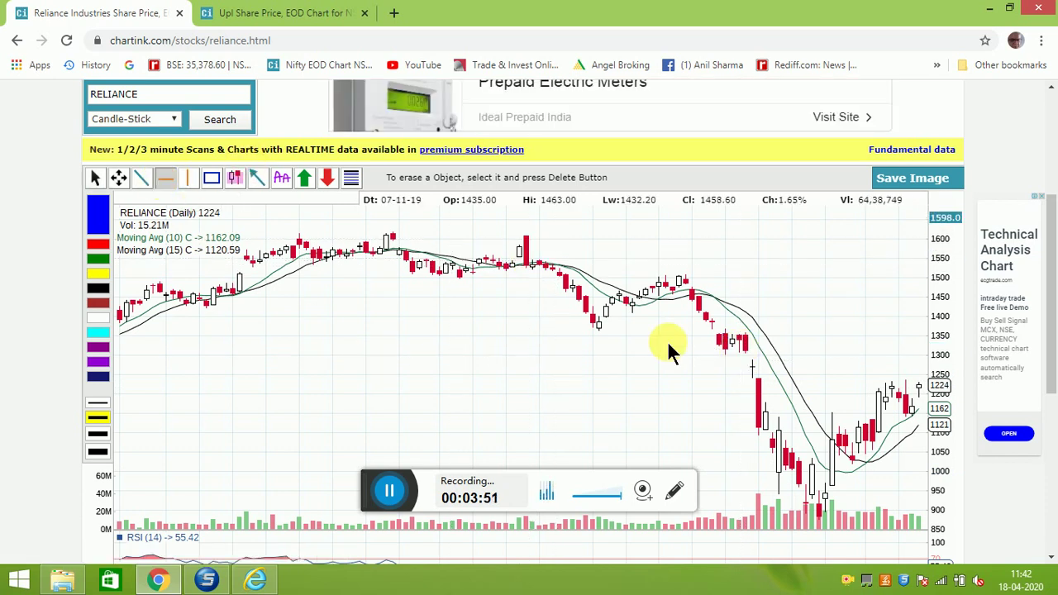
{"action": "left_click", "coordinate": [727, 348]}
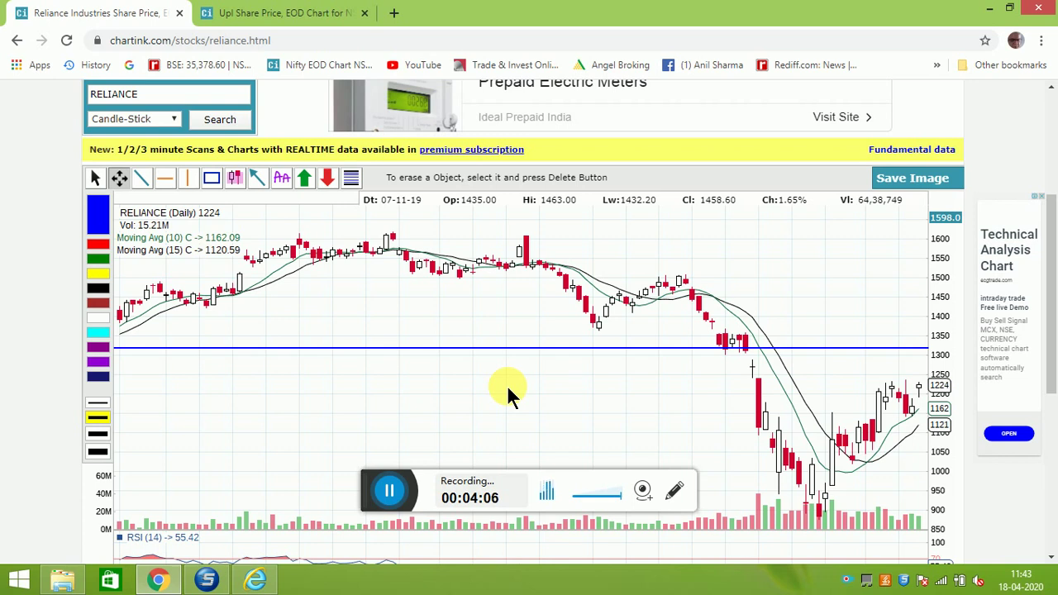
- Minimize Chrome and move the UPL chart window to the left side in Angel Speed Pro
{"action": "left_click", "coordinate": [992, 15]}
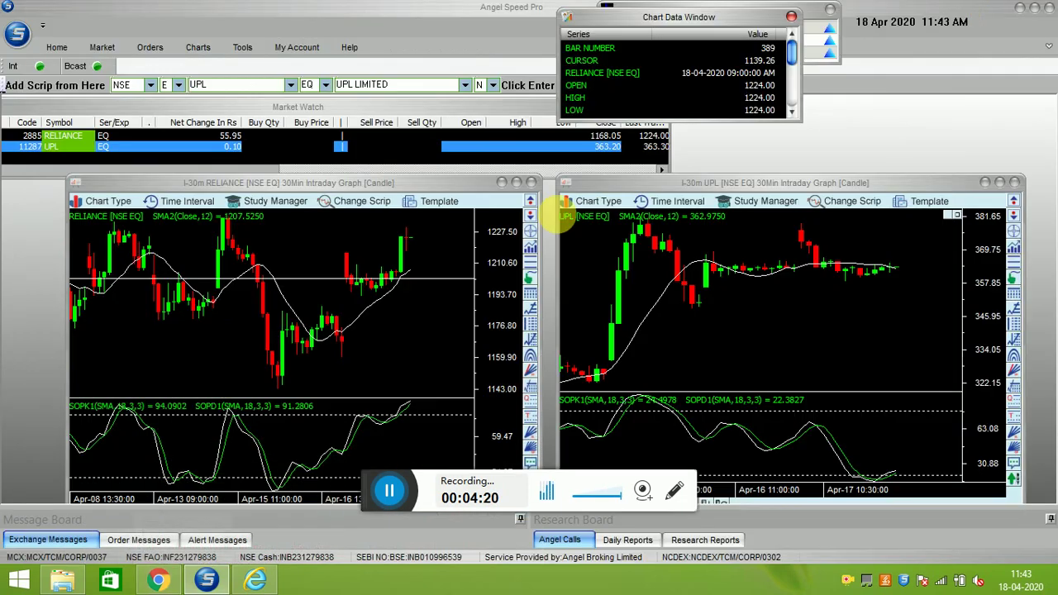
{"action": "left_click", "coordinate": [256, 186]}
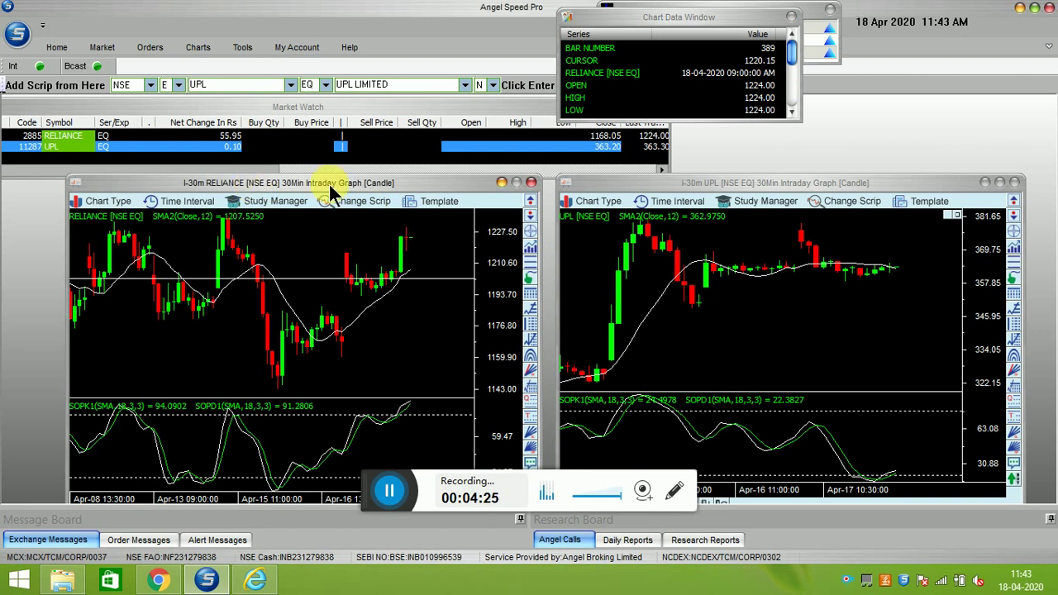
{"action": "left_click_drag", "start_coordinate": [770, 180], "coordinate": [268, 184]}
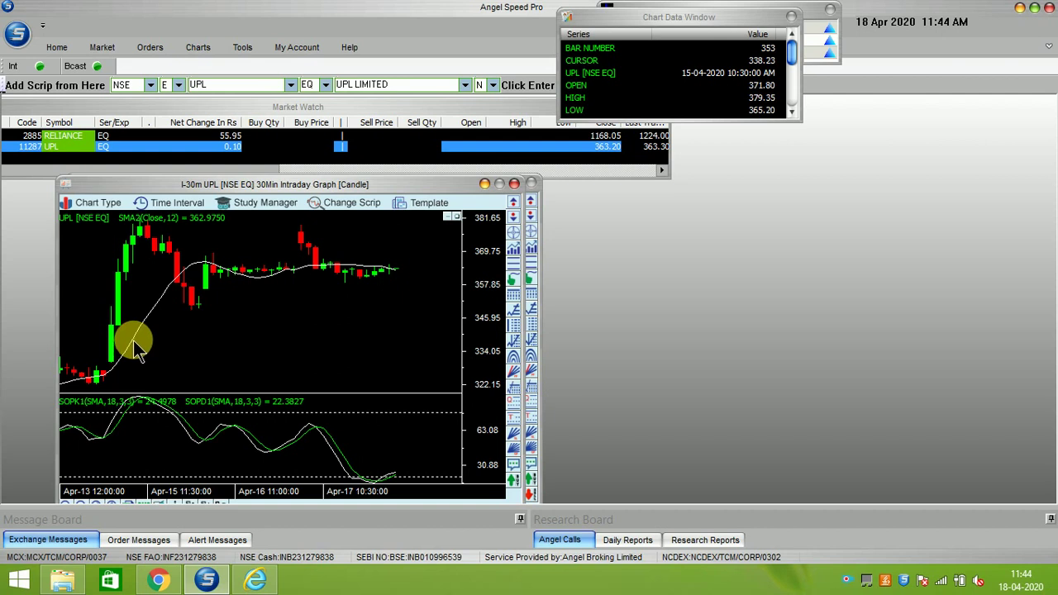
- Briefly show the SUBSCRIBE image in Internet Explorer, then return to the Chartink Reliance chart
{"action": "left_click", "coordinate": [1020, 10]}
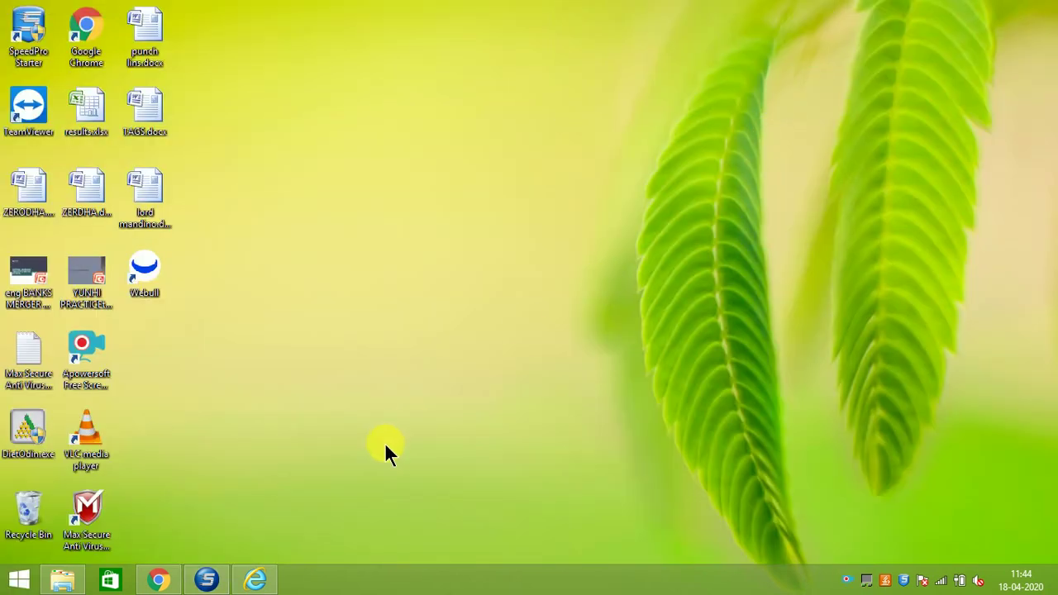
{"action": "left_click", "coordinate": [158, 578]}
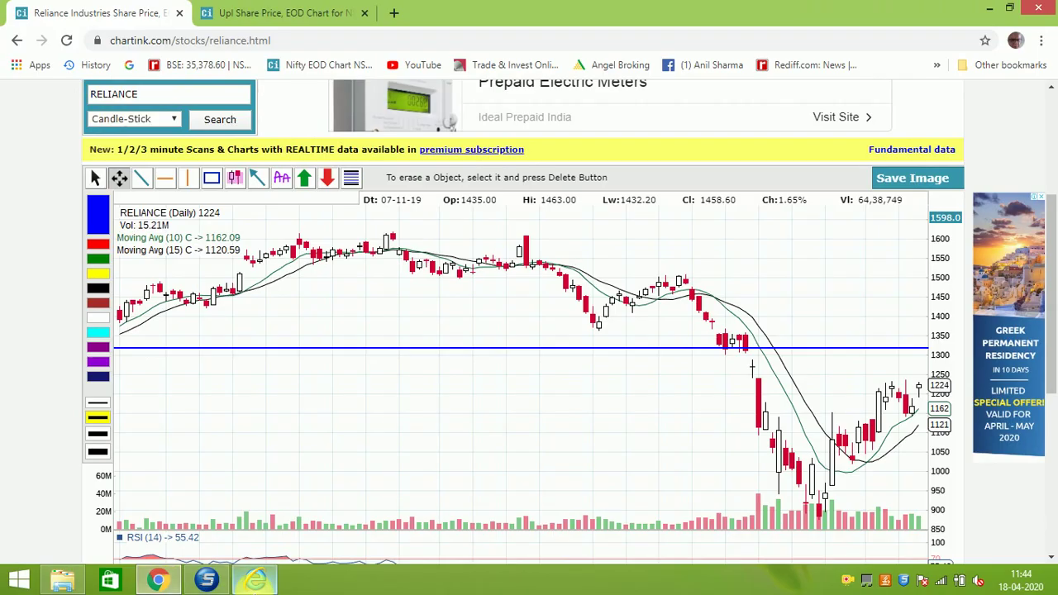
{"action": "left_click", "coordinate": [258, 579]}
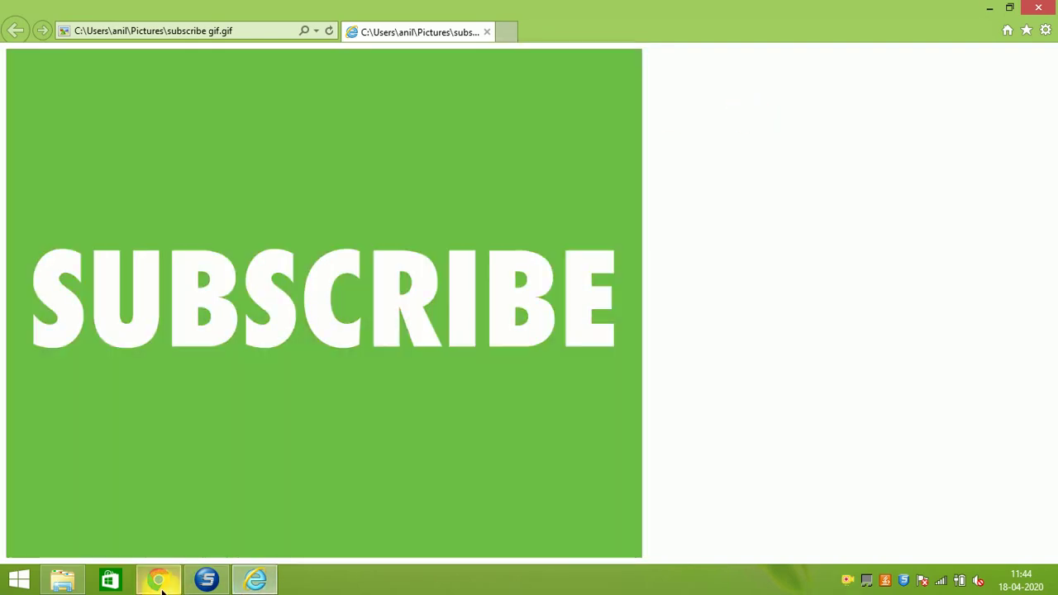
{"action": "left_click", "coordinate": [159, 580]}
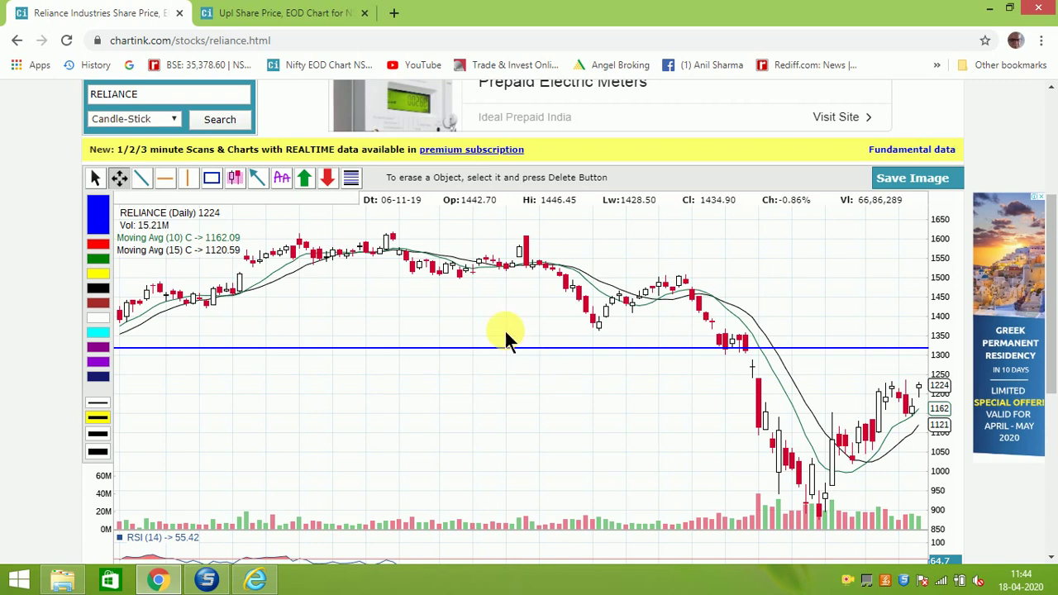
- On the UPL chart, draw a red arrow pointing down-right at its right end
{"action": "left_click", "coordinate": [300, 14]}
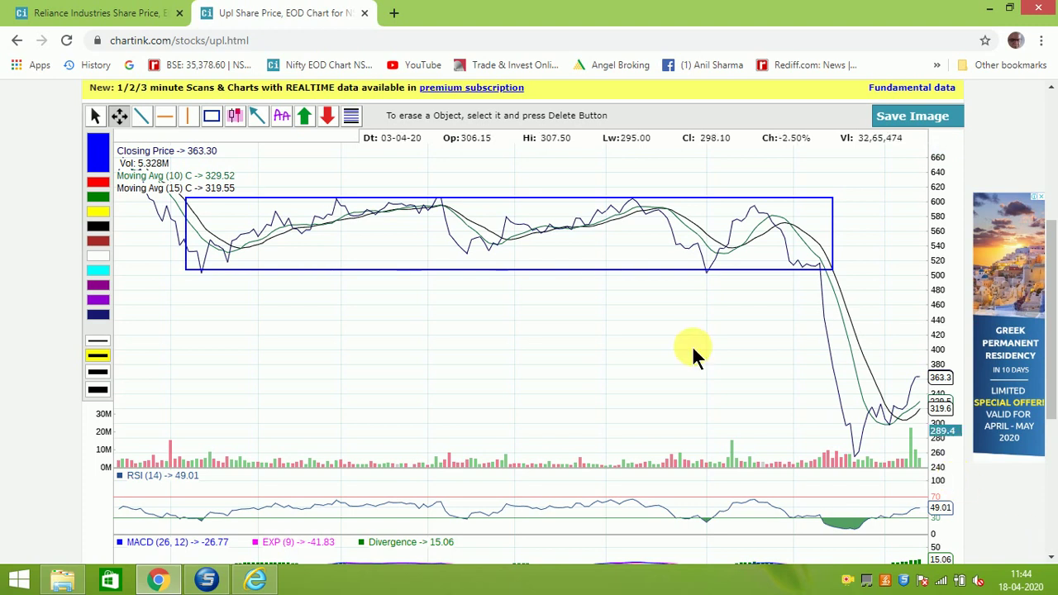
{"action": "left_click", "coordinate": [256, 114]}
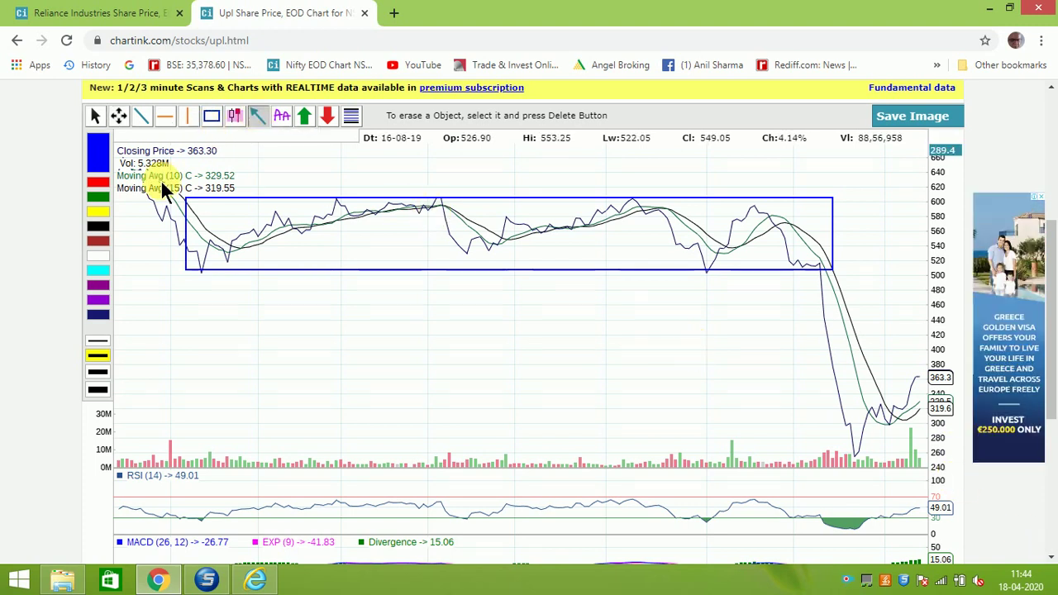
{"action": "left_click", "coordinate": [95, 181]}
{"action": "left_click", "coordinate": [908, 418]}
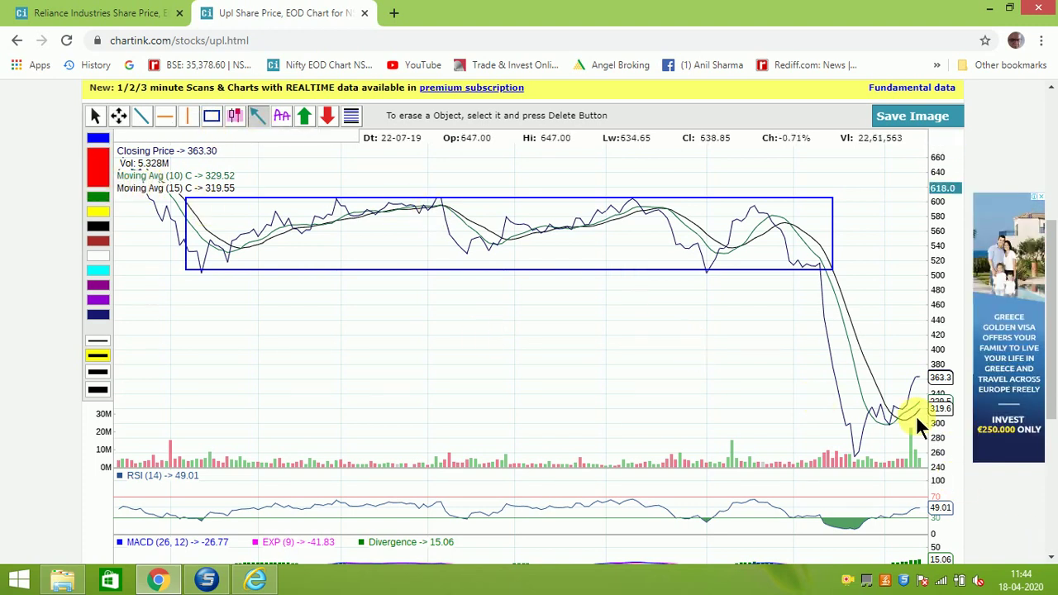
{"action": "left_click", "coordinate": [928, 443]}
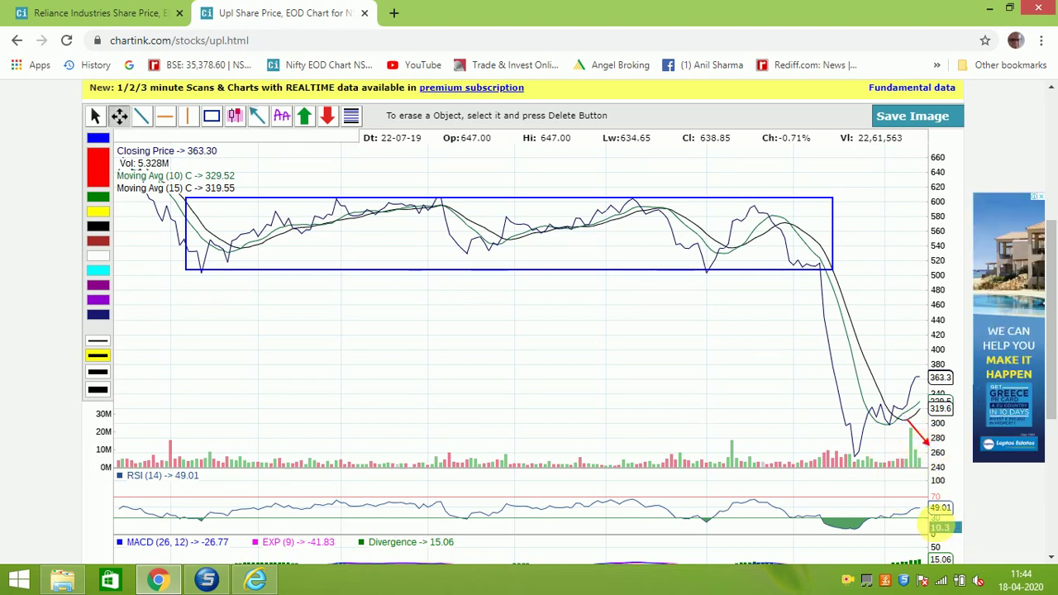
- Box the latest UPL RSI readings with a small green rectangle
{"action": "left_click", "coordinate": [99, 198]}
{"action": "left_click", "coordinate": [205, 117]}
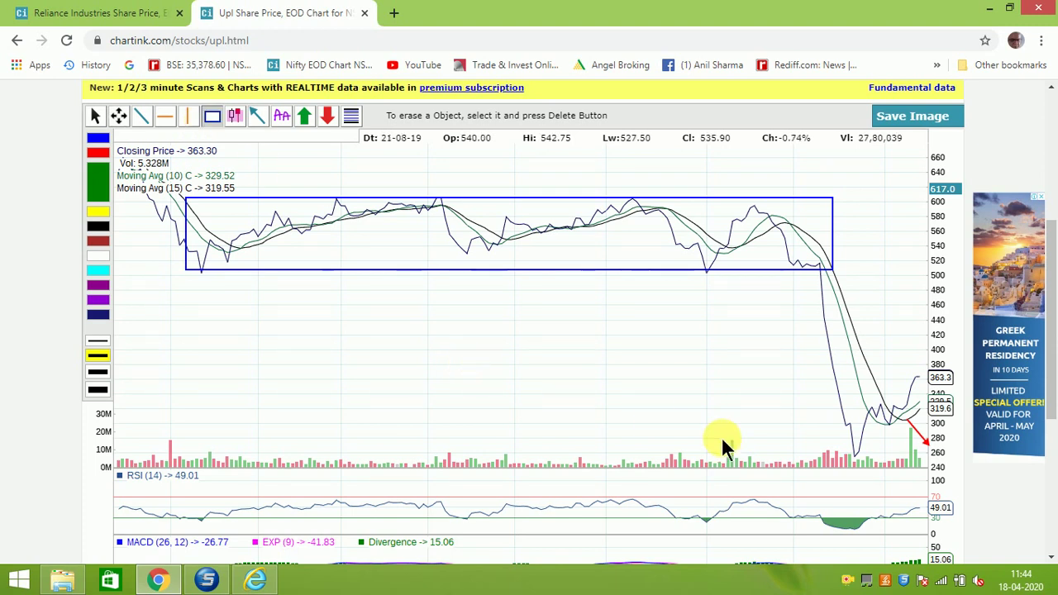
{"action": "left_click_drag", "start_coordinate": [907, 496], "coordinate": [928, 517]}
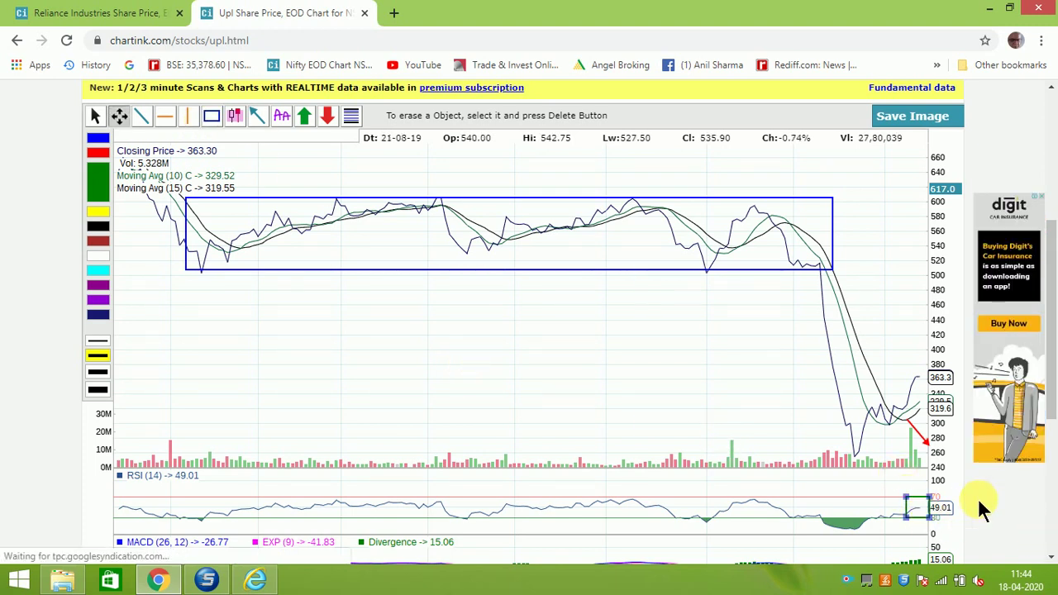
{"action": "left_click", "coordinate": [815, 484]}
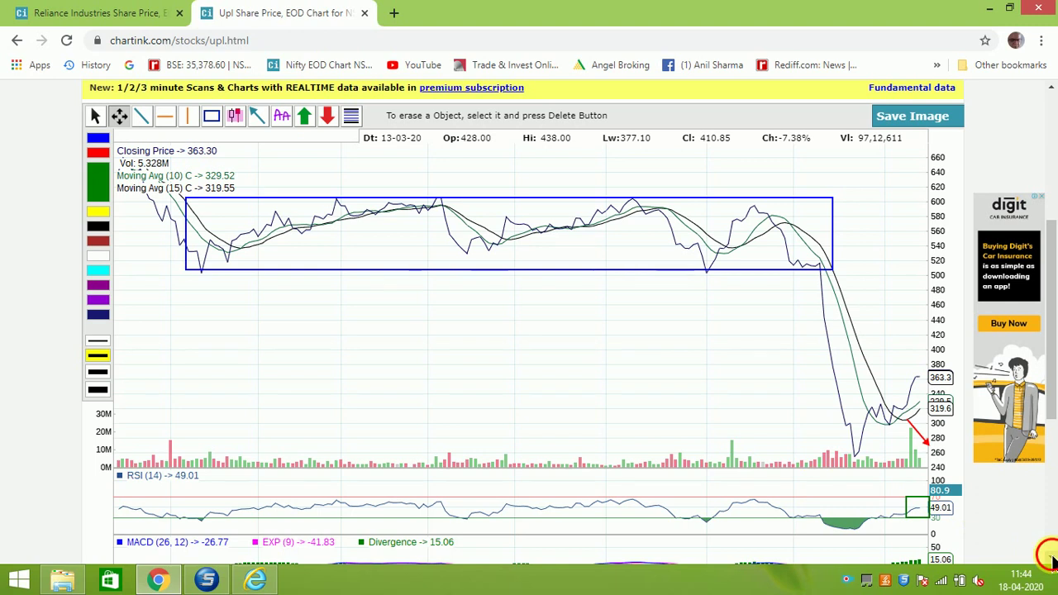
{"action": "left_click", "coordinate": [1050, 557]}
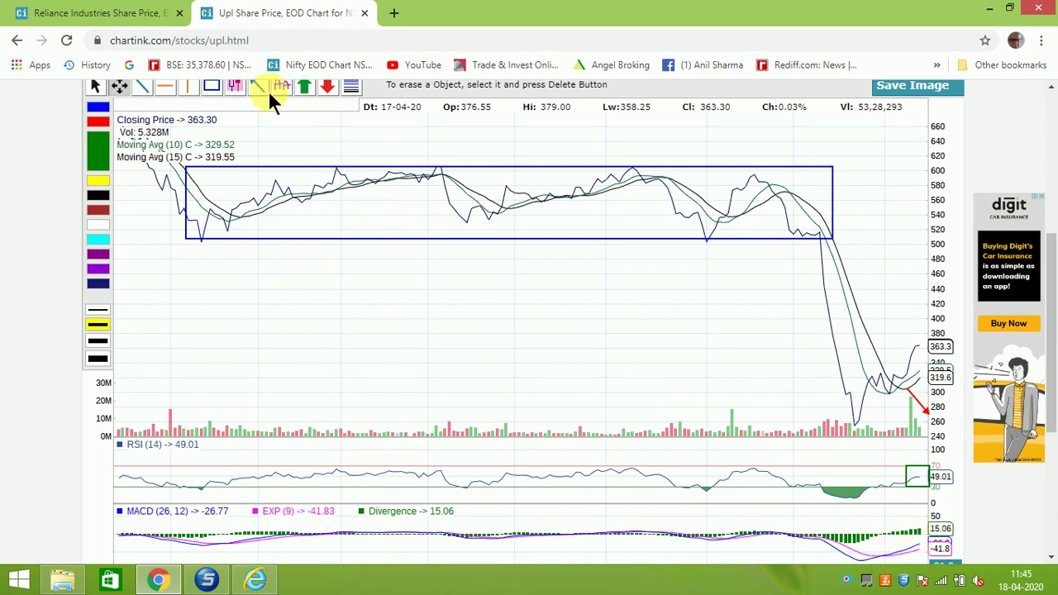
{"action": "left_click", "coordinate": [213, 86]}
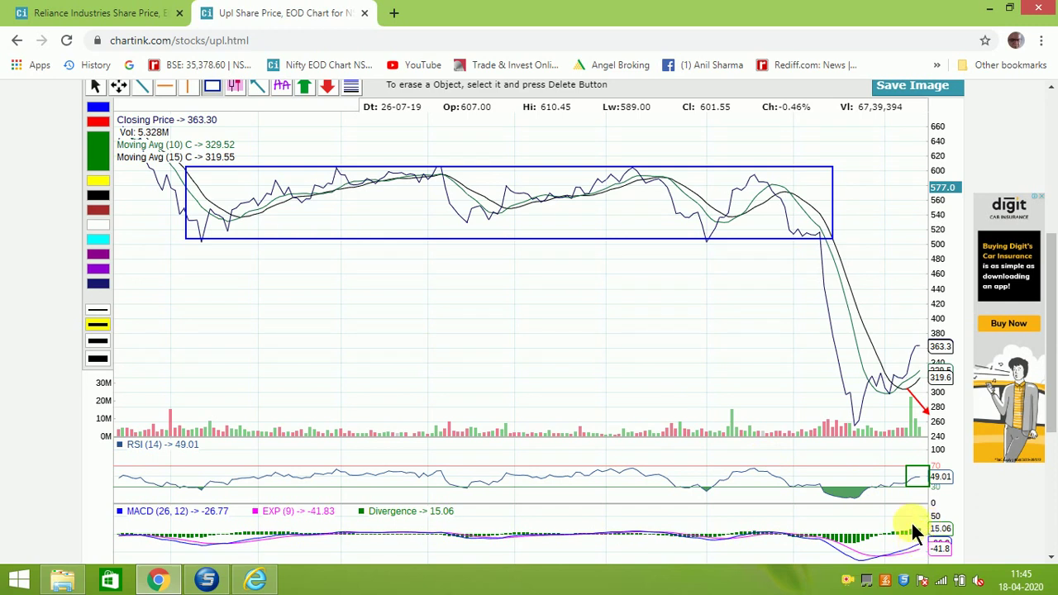
- Frame the latest UPL MACD bars (15.06, -38.2) with a small green rectangle
{"action": "mouse_move", "coordinate": [912, 515]}
{"action": "left_mouse_down"}
{"action": "mouse_move", "coordinate": [860, 522]}
{"action": "mouse_move", "coordinate": [929, 578]}
{"action": "mouse_move", "coordinate": [915, 570]}
{"action": "mouse_move", "coordinate": [923, 547]}
{"action": "left_mouse_up"}
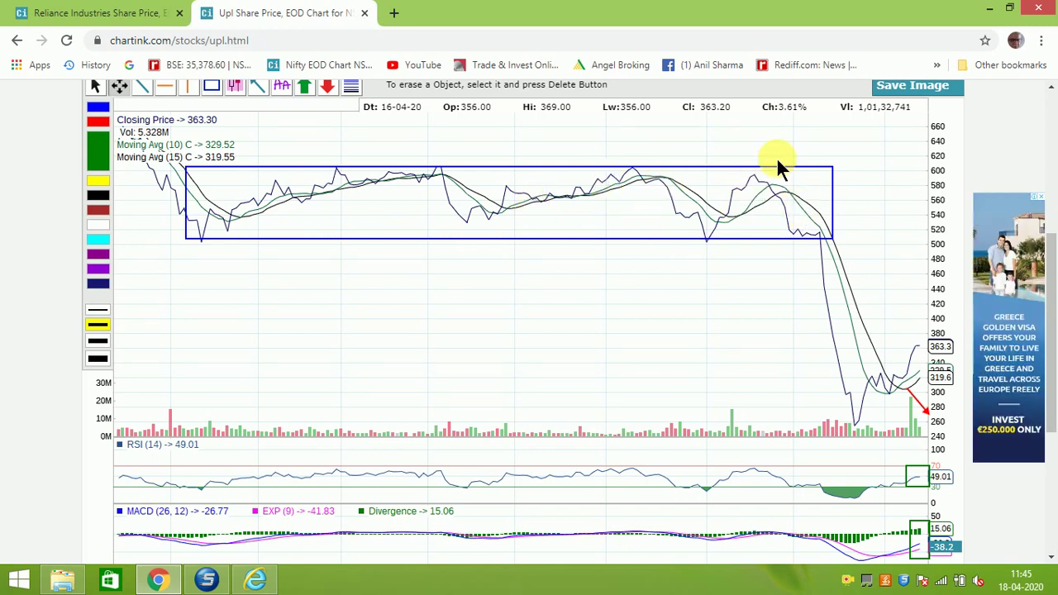
- Switch the UPL daily chart's Period to 1 year and redraw it
{"action": "scroll", "coordinate": [1049, 94], "scroll_direction": "up", "scroll_amount": 3}
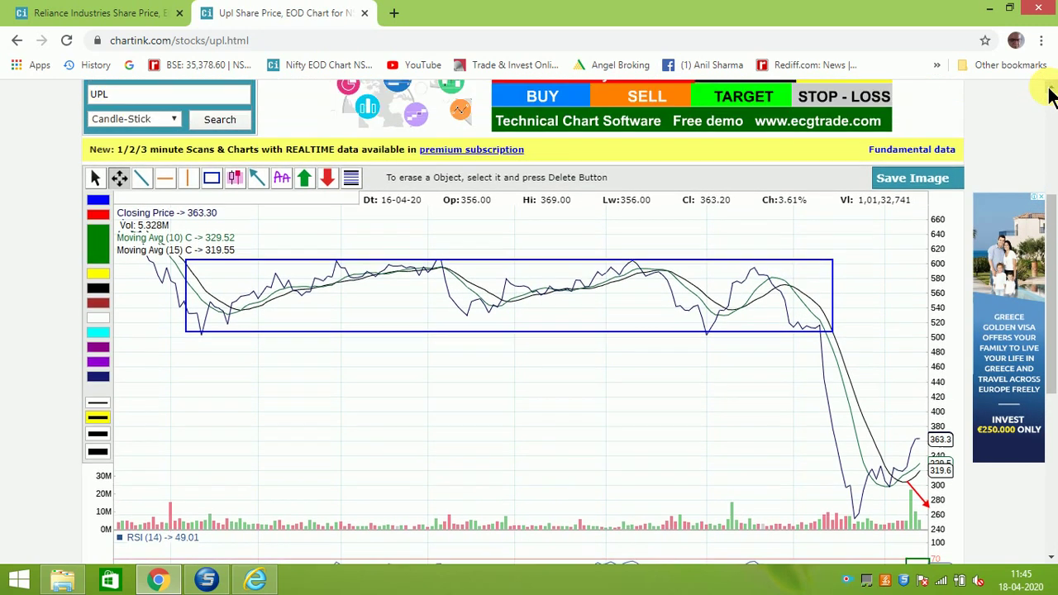
{"action": "scroll", "coordinate": [1049, 94], "scroll_direction": "up", "scroll_amount": 2}
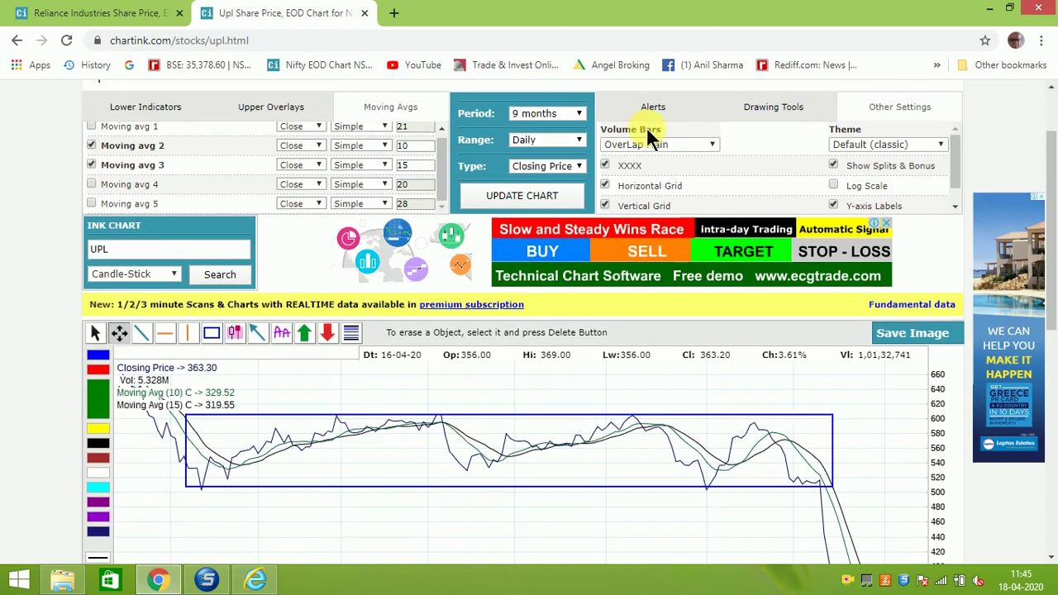
{"action": "left_click", "coordinate": [578, 114]}
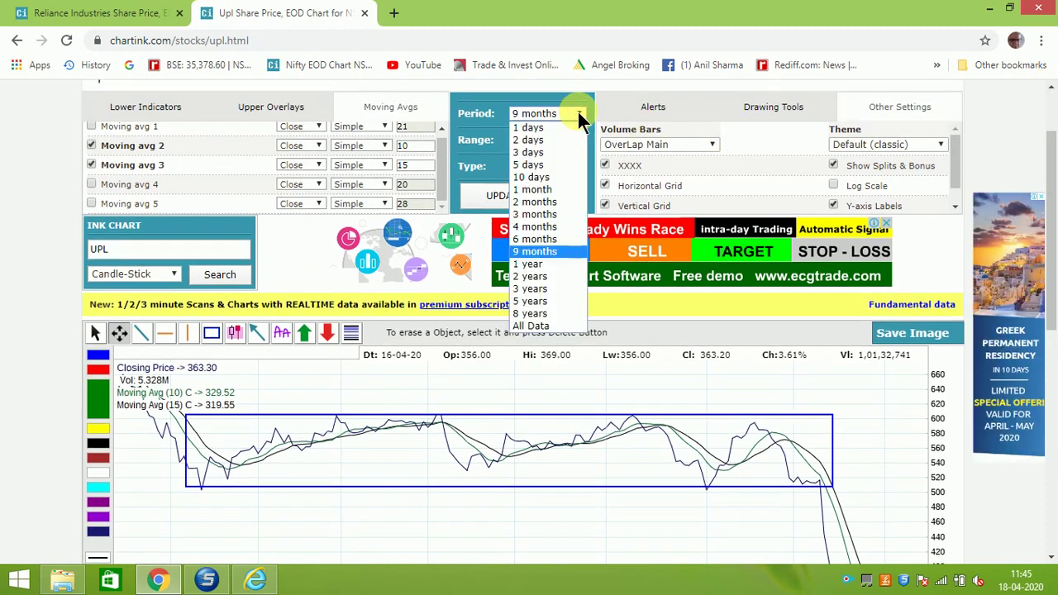
{"action": "left_click", "coordinate": [527, 263]}
{"action": "left_click", "coordinate": [510, 194]}
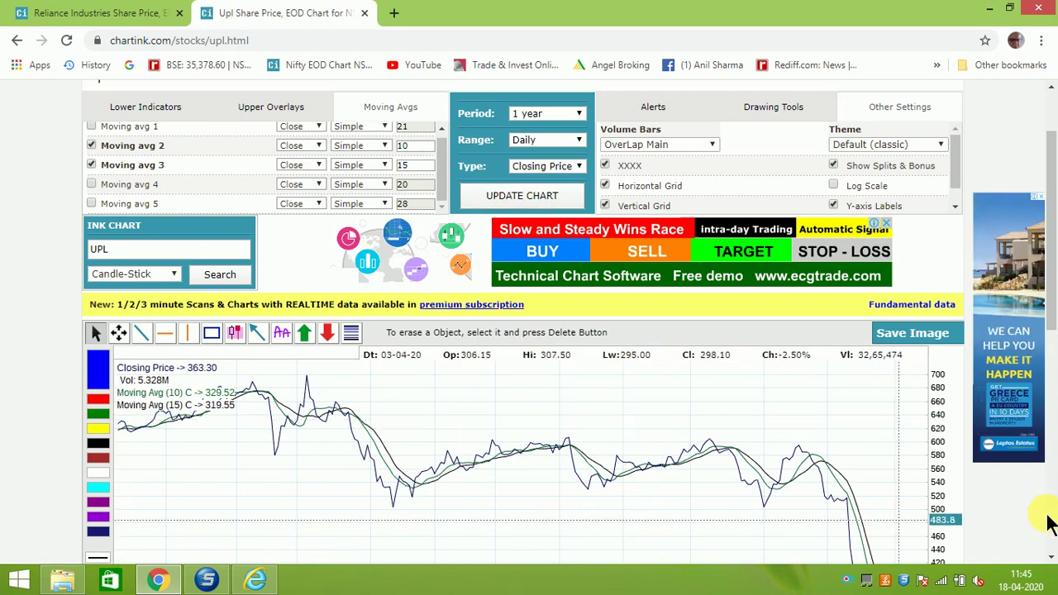
{"action": "left_click", "coordinate": [1051, 558]}
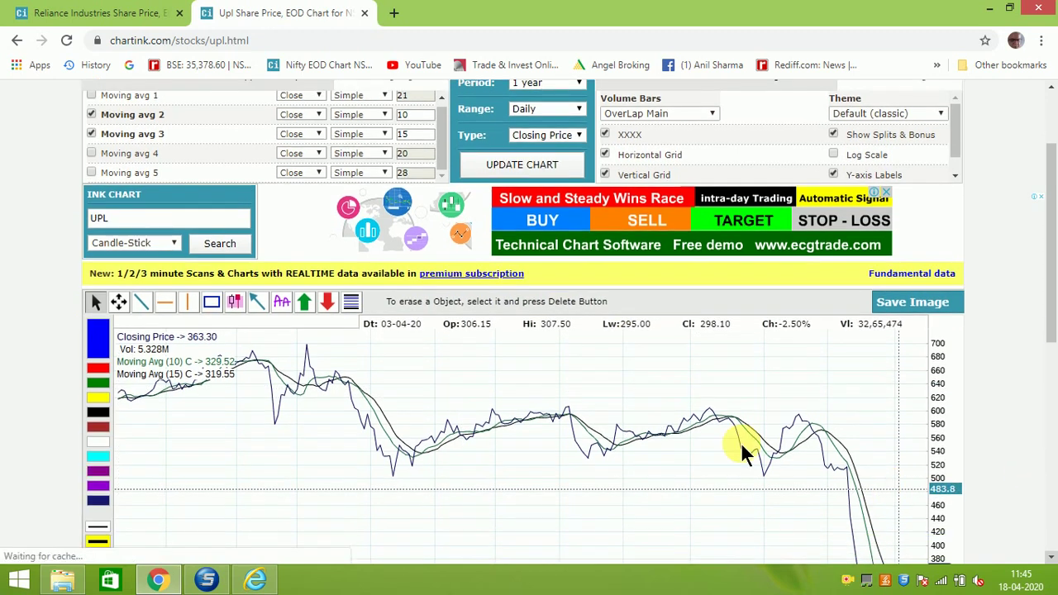
- Draw a downward trendline from the 700 peak across the later highs to the right edge
{"action": "left_click", "coordinate": [256, 302]}
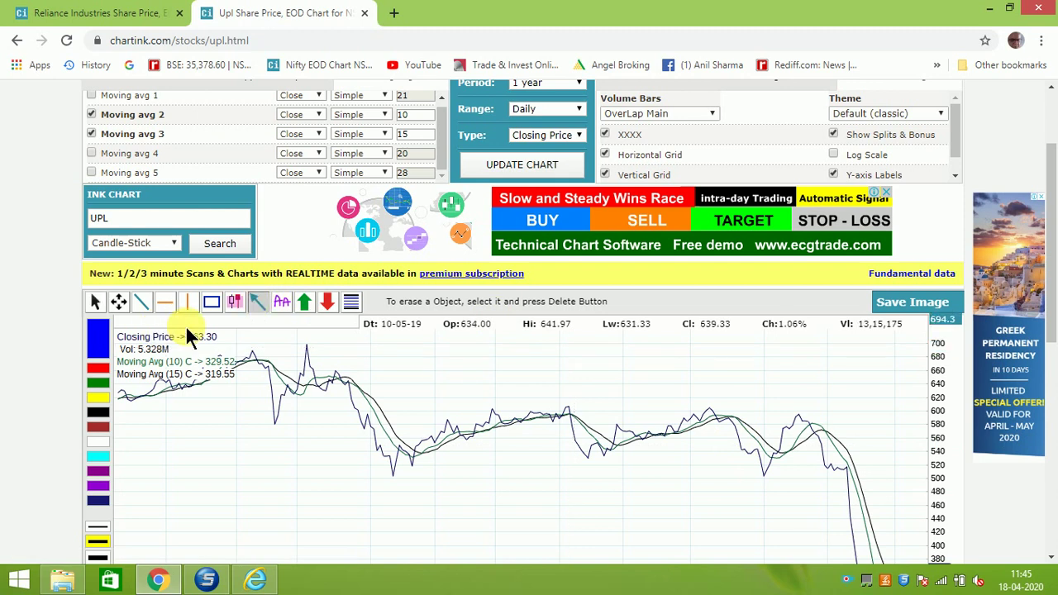
{"action": "mouse_move", "coordinate": [305, 344]}
{"action": "left_mouse_down"}
{"action": "mouse_move", "coordinate": [434, 382]}
{"action": "mouse_move", "coordinate": [615, 389]}
{"action": "mouse_move", "coordinate": [924, 434]}
{"action": "left_mouse_up"}
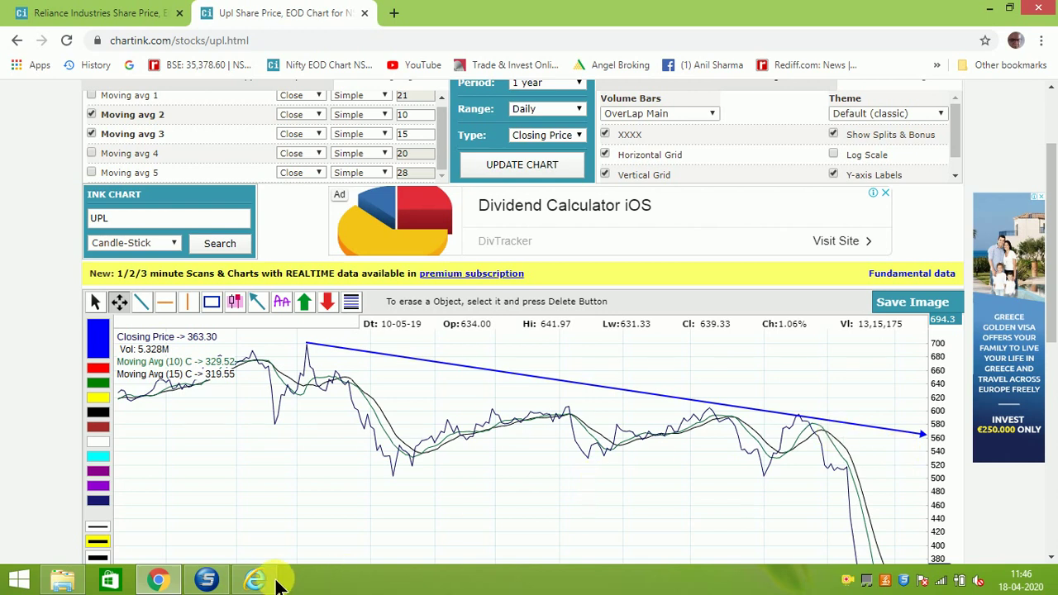
{"action": "mouse_move", "coordinate": [266, 583]}
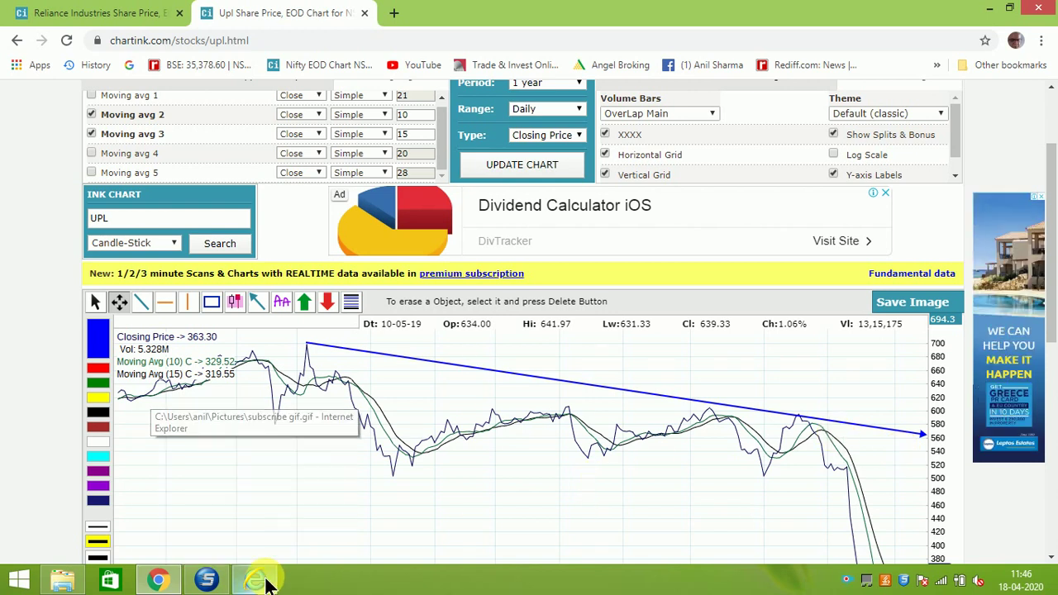